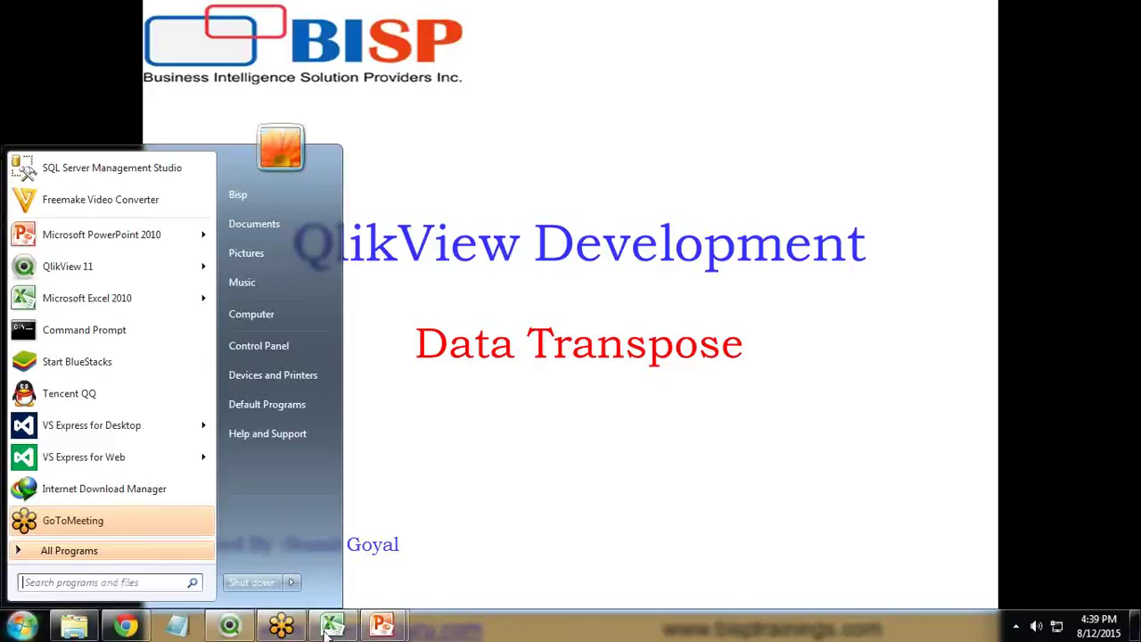
# Step: Bring up the Country Population workbook and inspect its Country Code and 1970 headers, values and codes
pyautogui.click(329, 630)
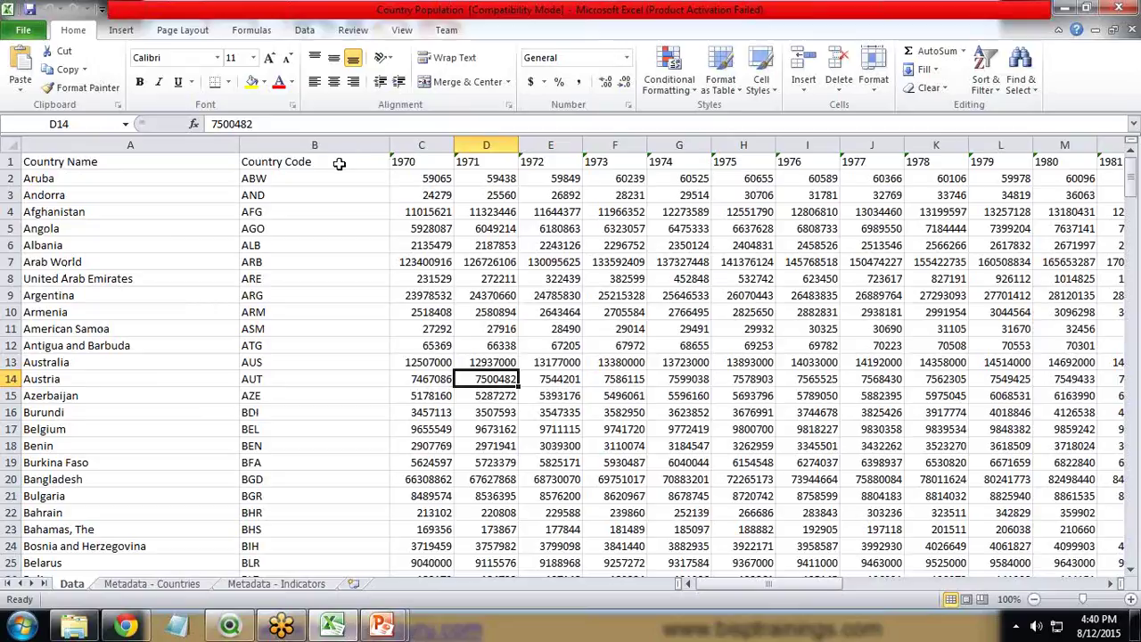
pyautogui.click(294, 165)
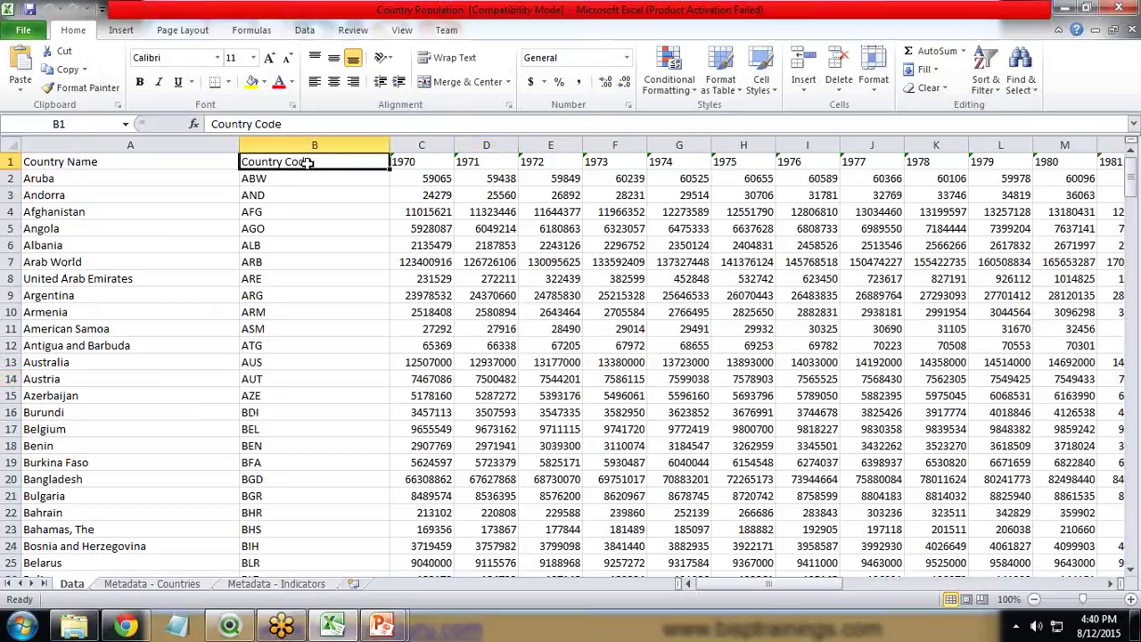
pyautogui.click(413, 163)
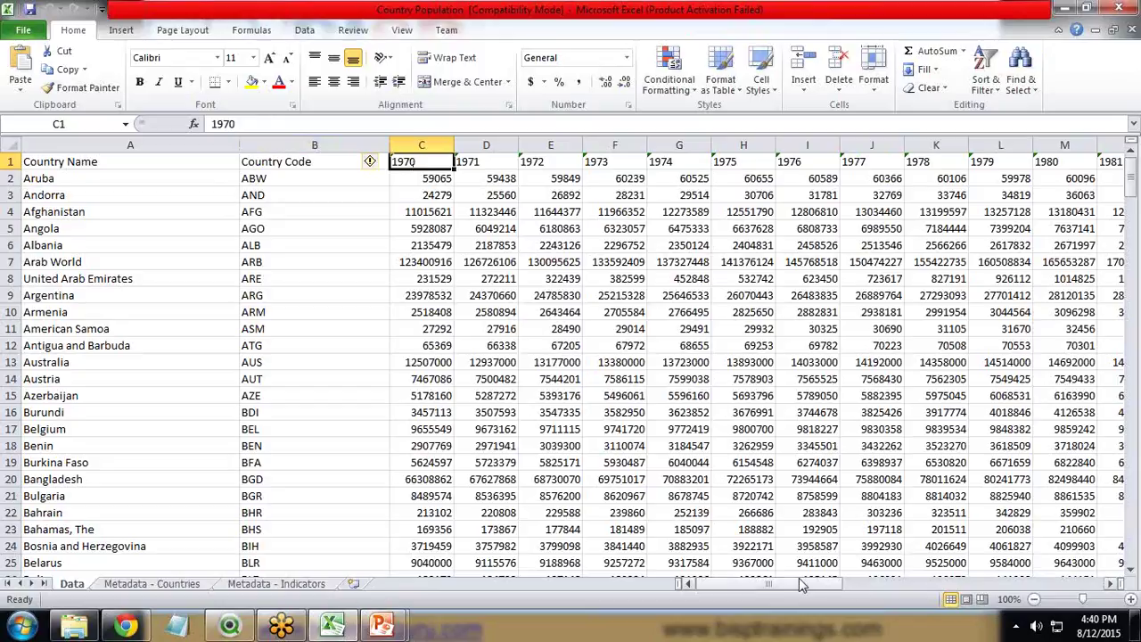
pyautogui.moveTo(802, 584); pyautogui.dragTo(847, 584)
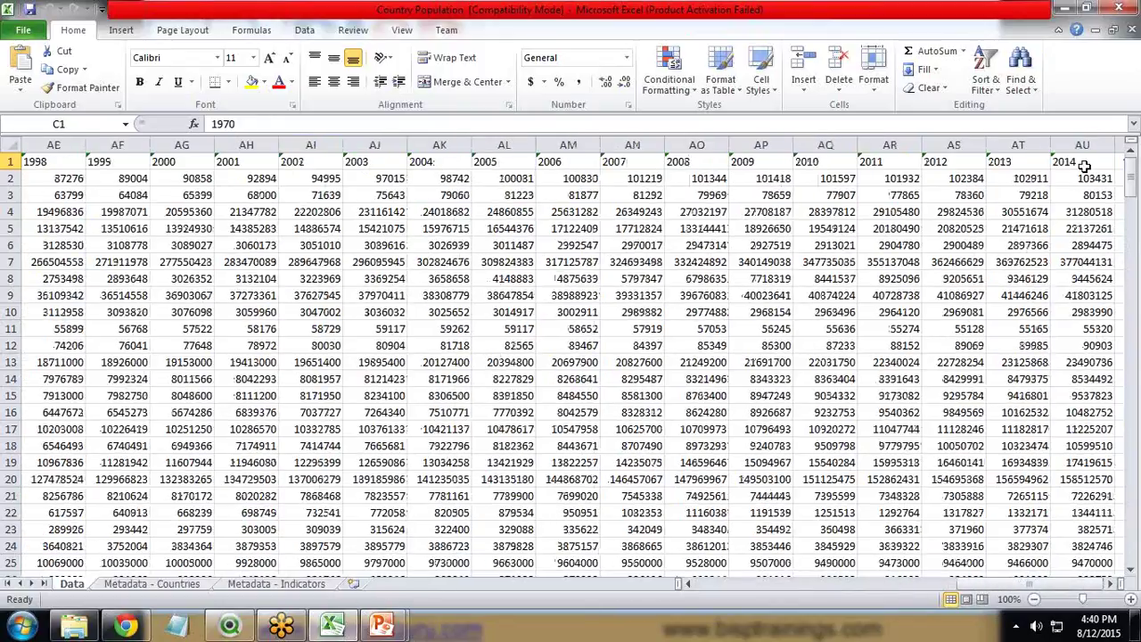
pyautogui.moveTo(1039, 584); pyautogui.dragTo(720, 584)
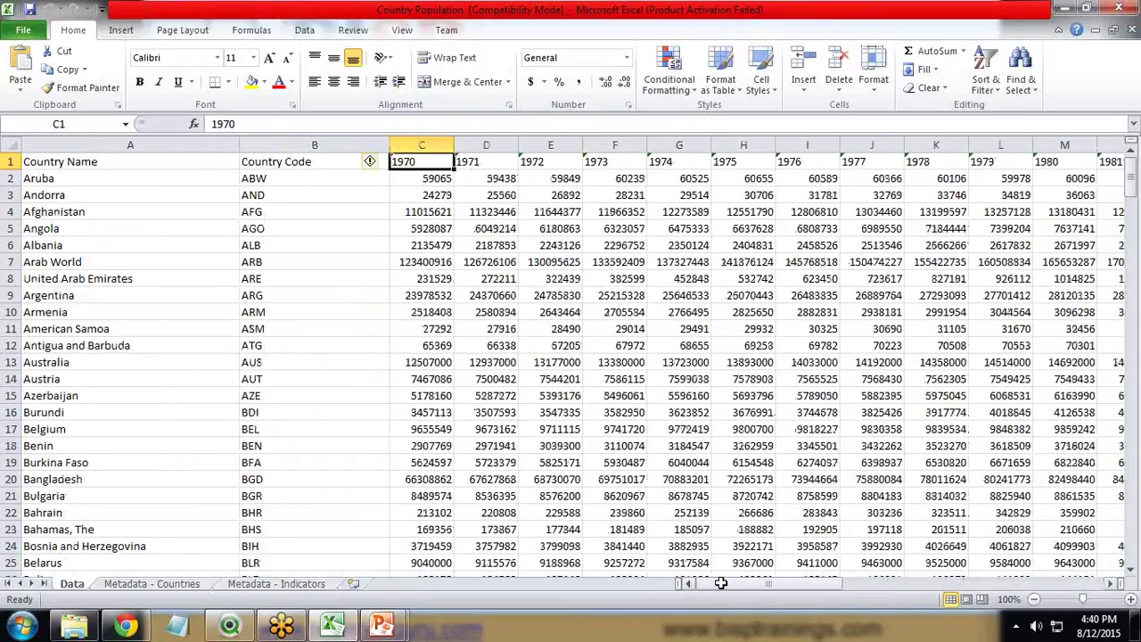
pyautogui.click(432, 179)
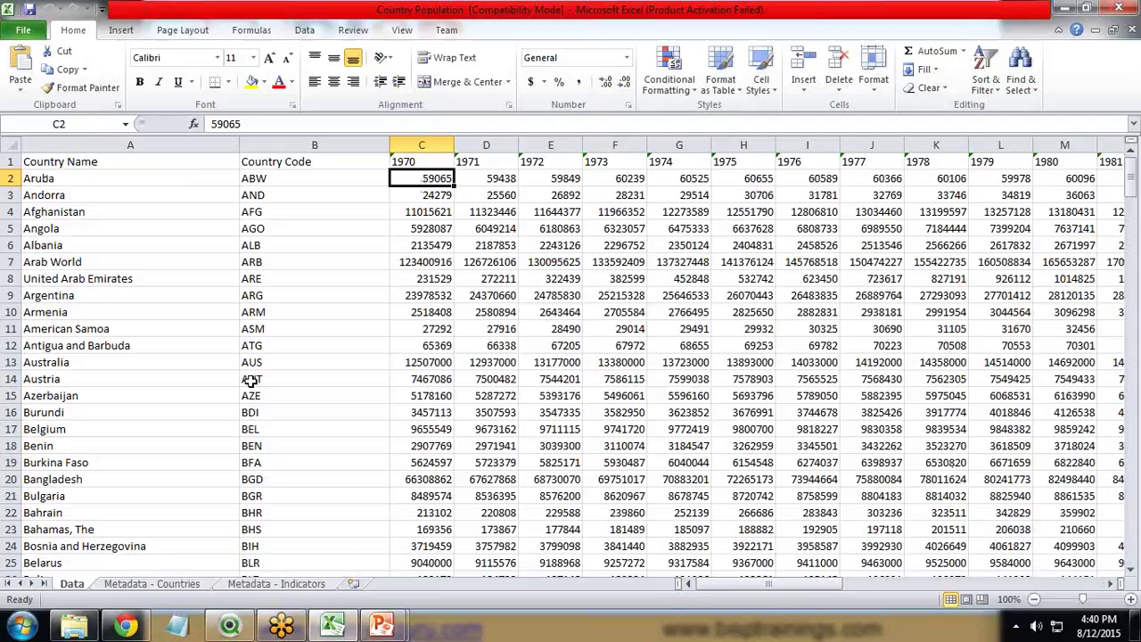
pyautogui.moveTo(277, 174); pyautogui.dragTo(297, 308)
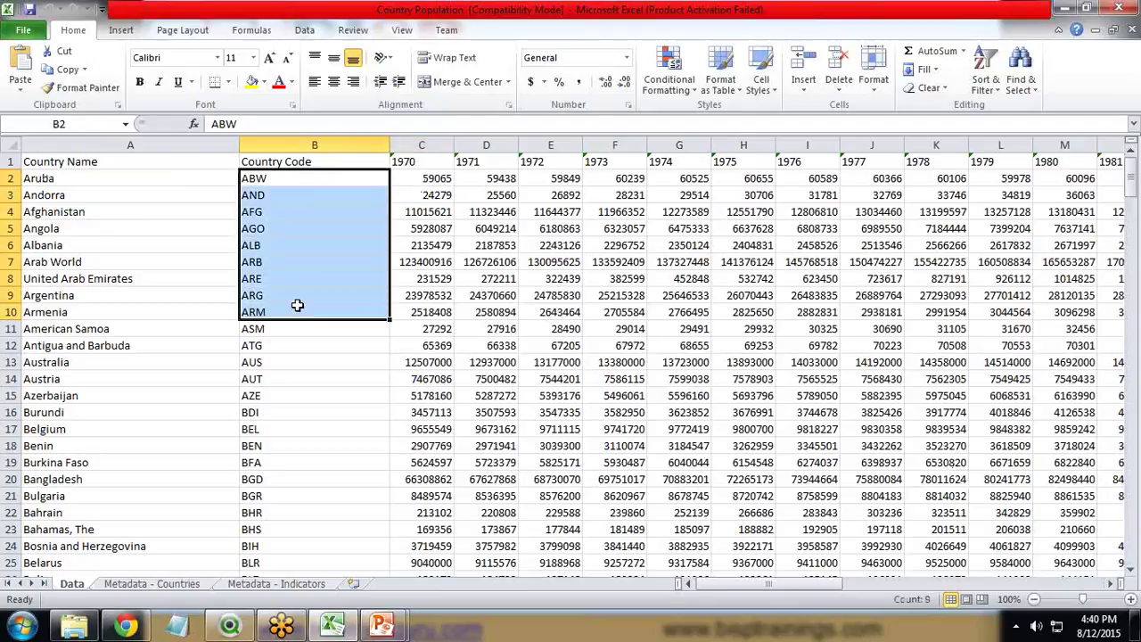
pyautogui.click(439, 192)
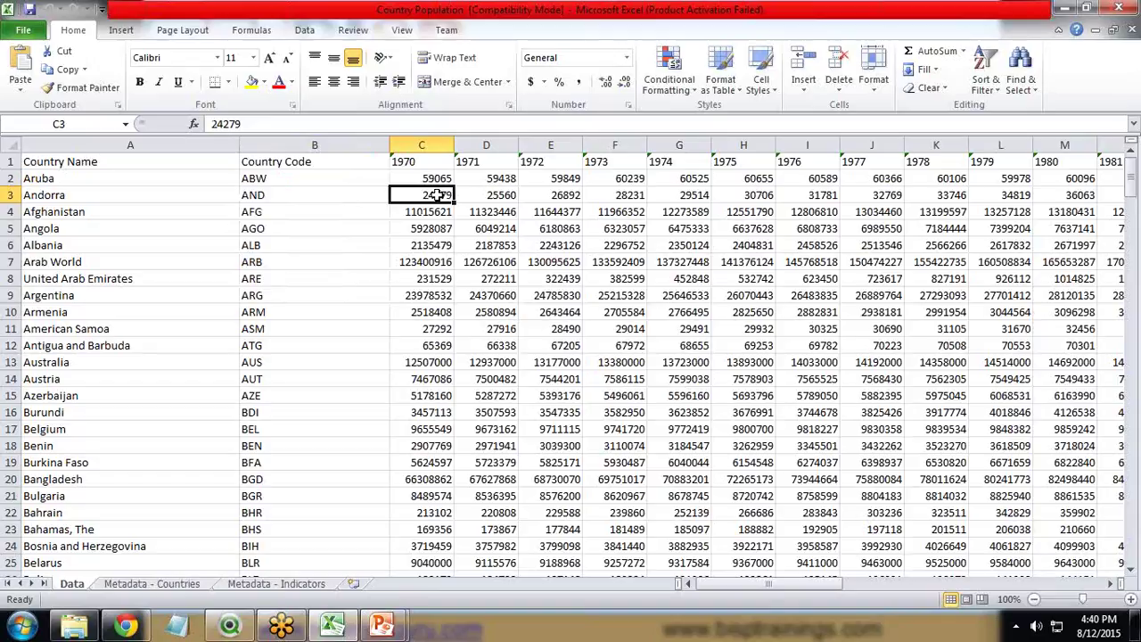
pyautogui.moveTo(428, 179); pyautogui.dragTo(948, 572)
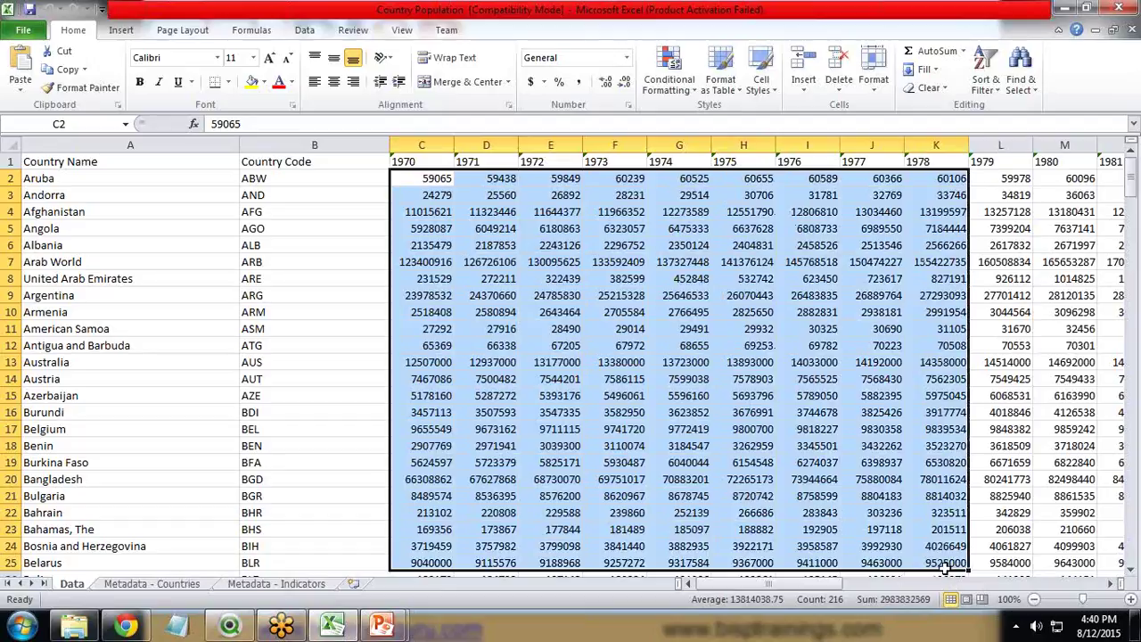
pyautogui.moveTo(82, 165); pyautogui.dragTo(152, 402)
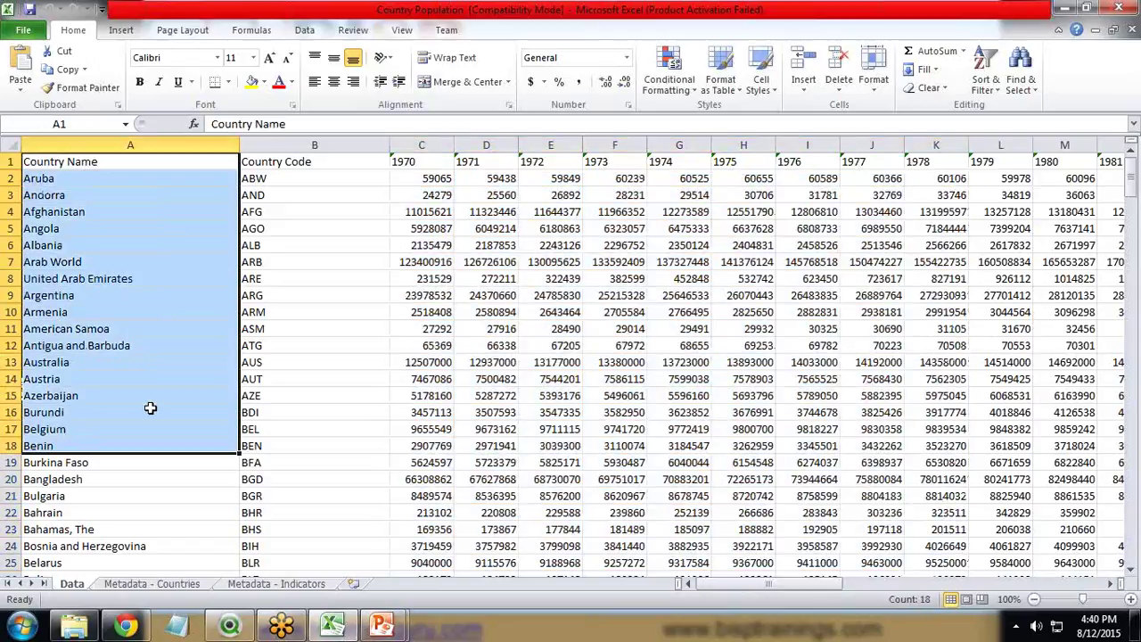
pyautogui.moveTo(403, 162); pyautogui.dragTo(553, 162)
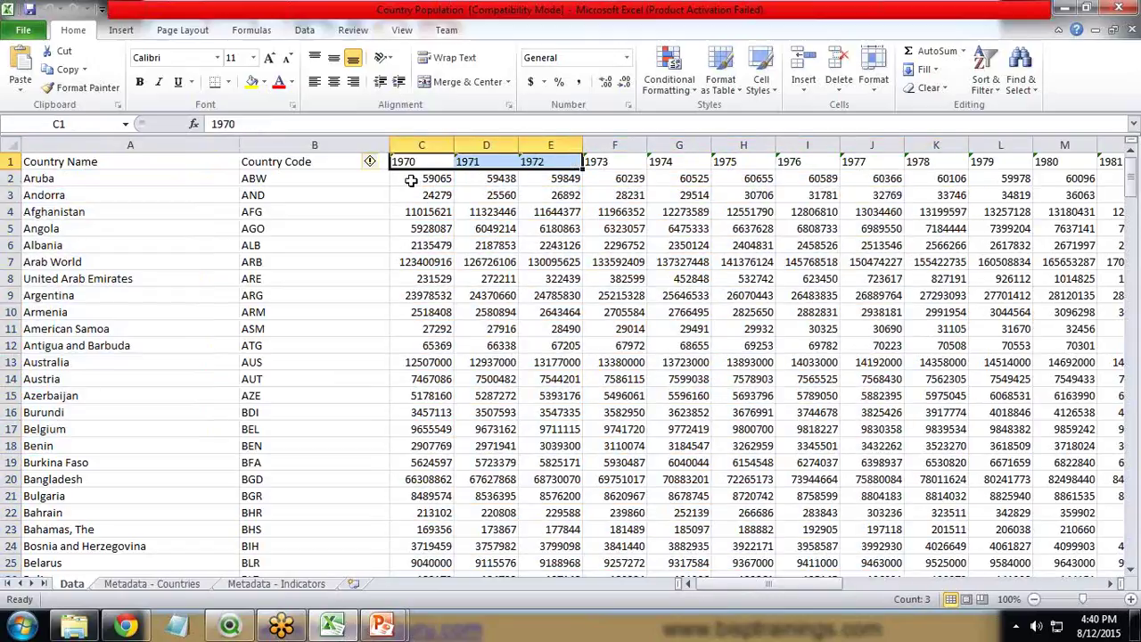
pyautogui.moveTo(409, 178); pyautogui.dragTo(703, 538)
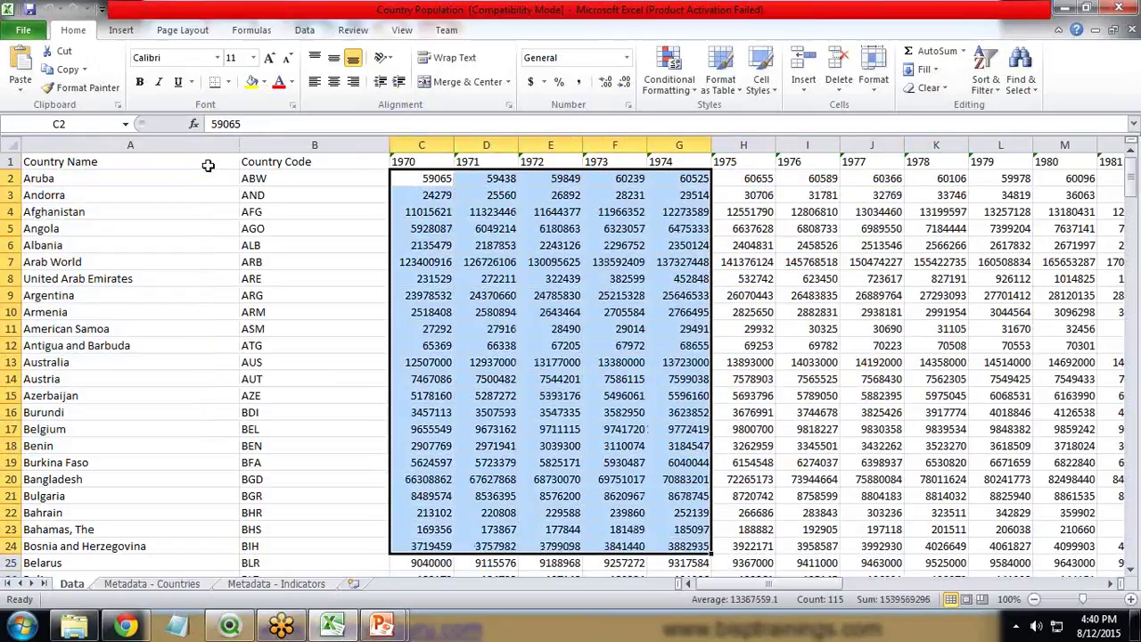
pyautogui.click(128, 168)
pyautogui.moveTo(392, 162); pyautogui.dragTo(486, 161)
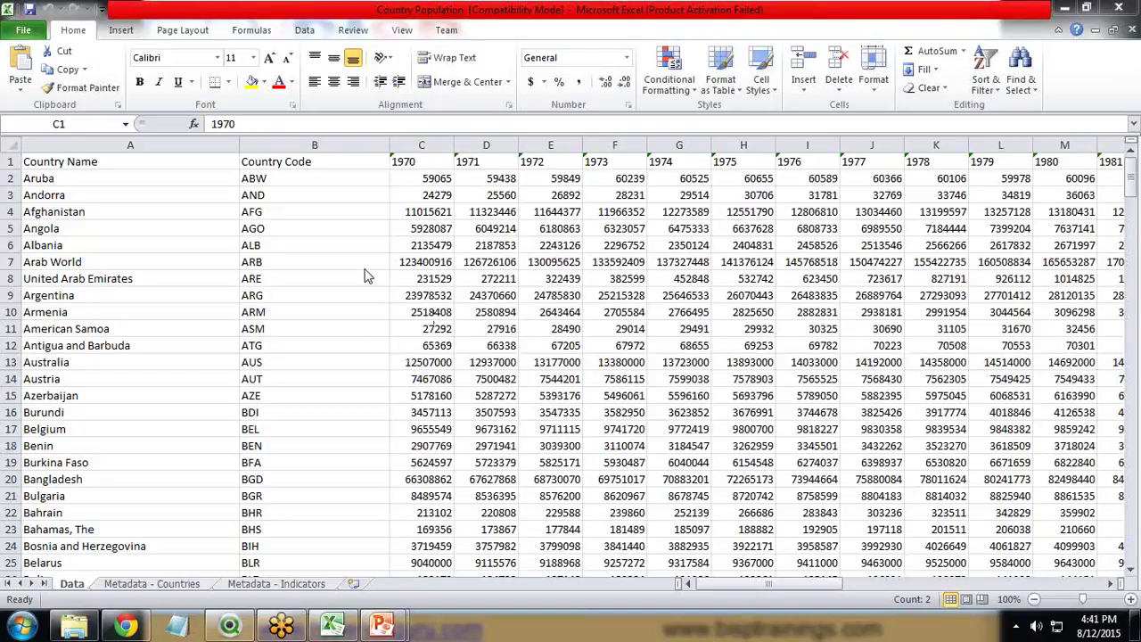
# Step: Maximize QlikView and start a new blank document, dismissing the data source wizard
pyautogui.click(227, 628)
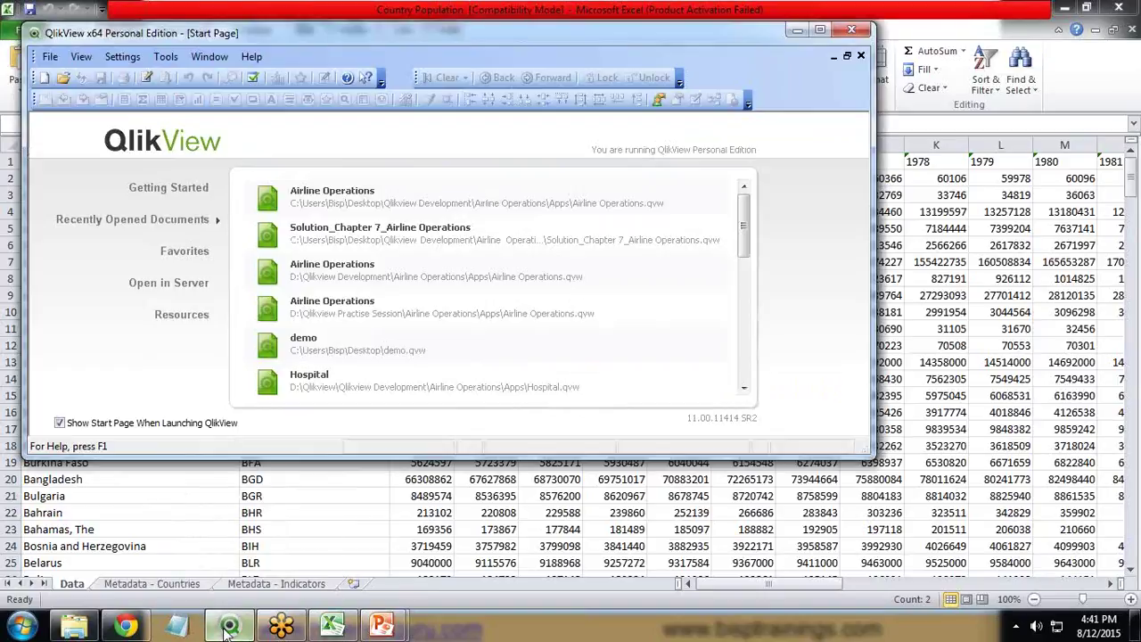
pyautogui.click(819, 29)
pyautogui.click(16, 50)
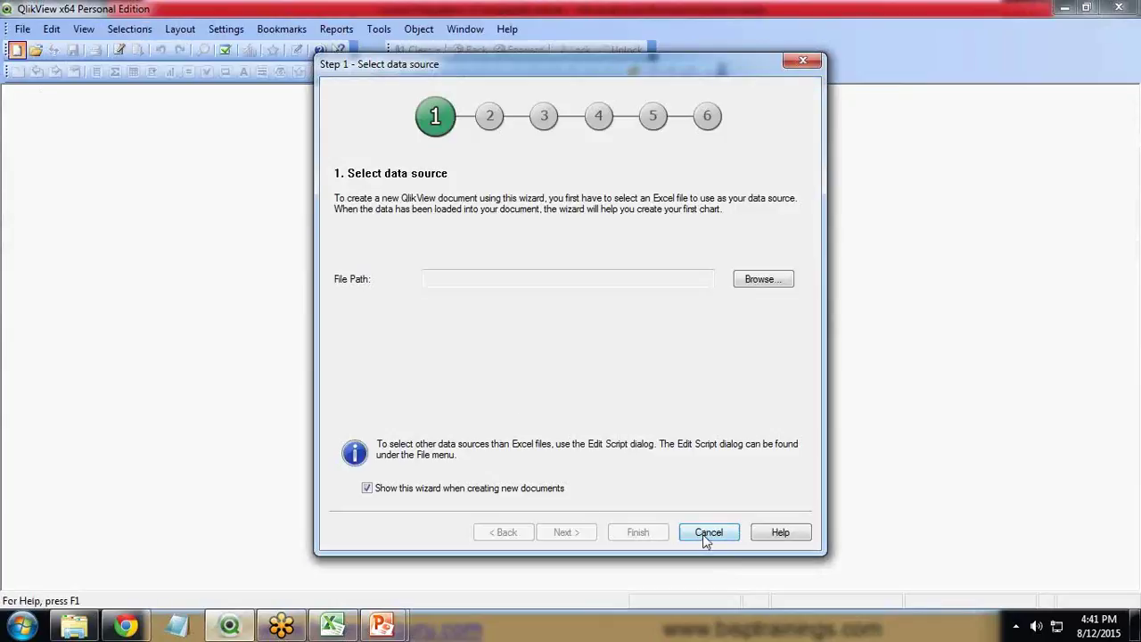
pyautogui.click(706, 535)
# Step: Save it on the Desktop as Qlikviewdemo.qvw, replacing the existing file, and open the load script
pyautogui.click(74, 51)
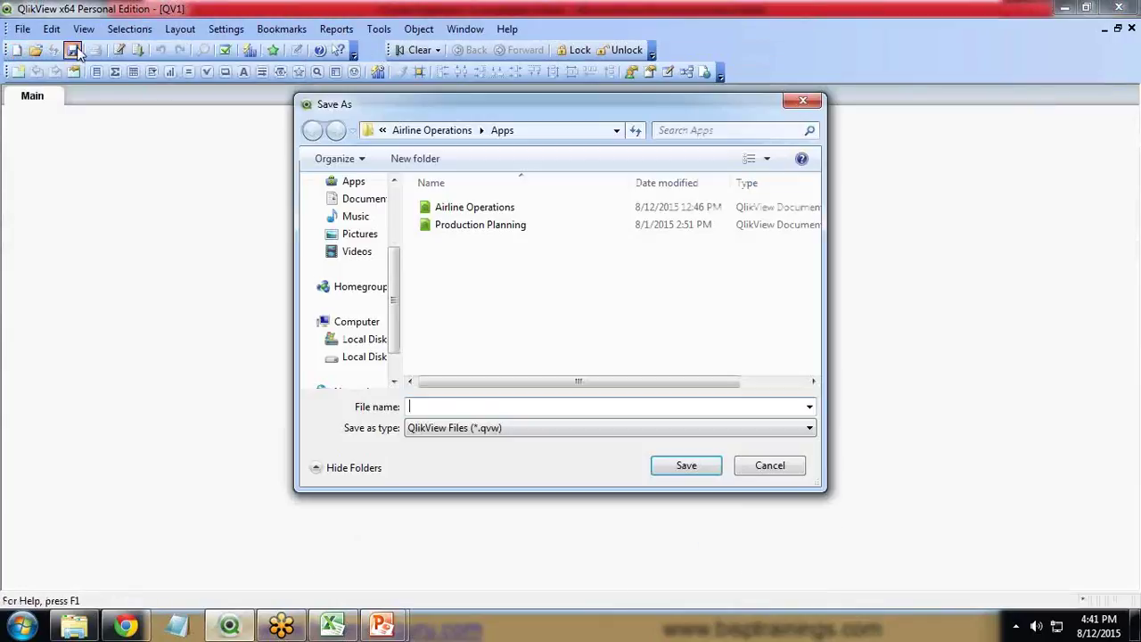
pyautogui.click(355, 211)
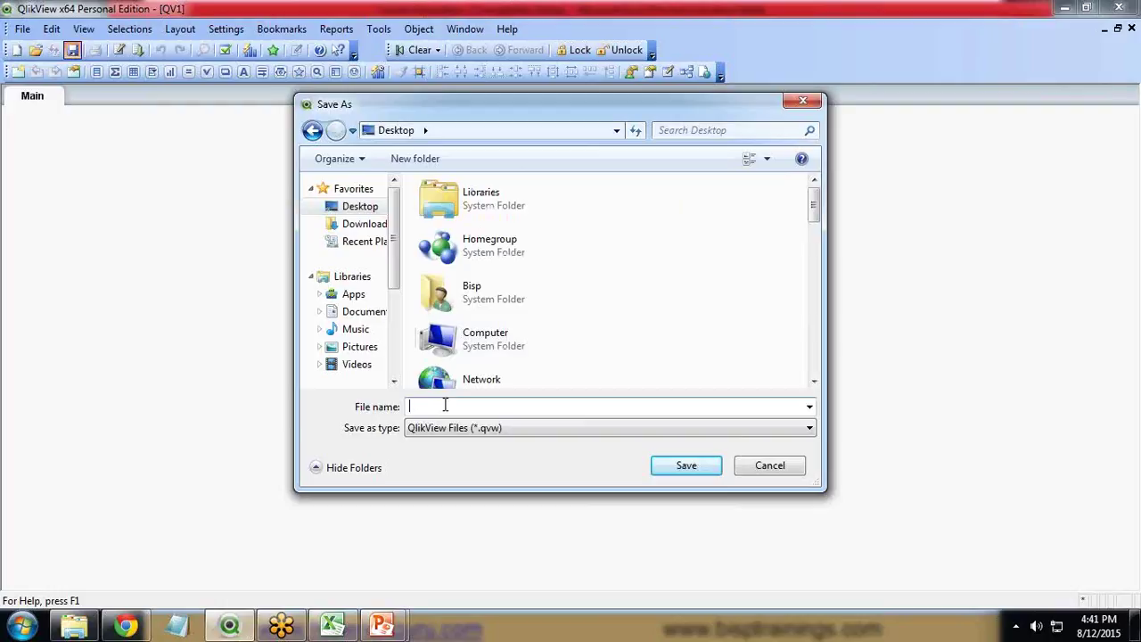
pyautogui.write('Qlikv')
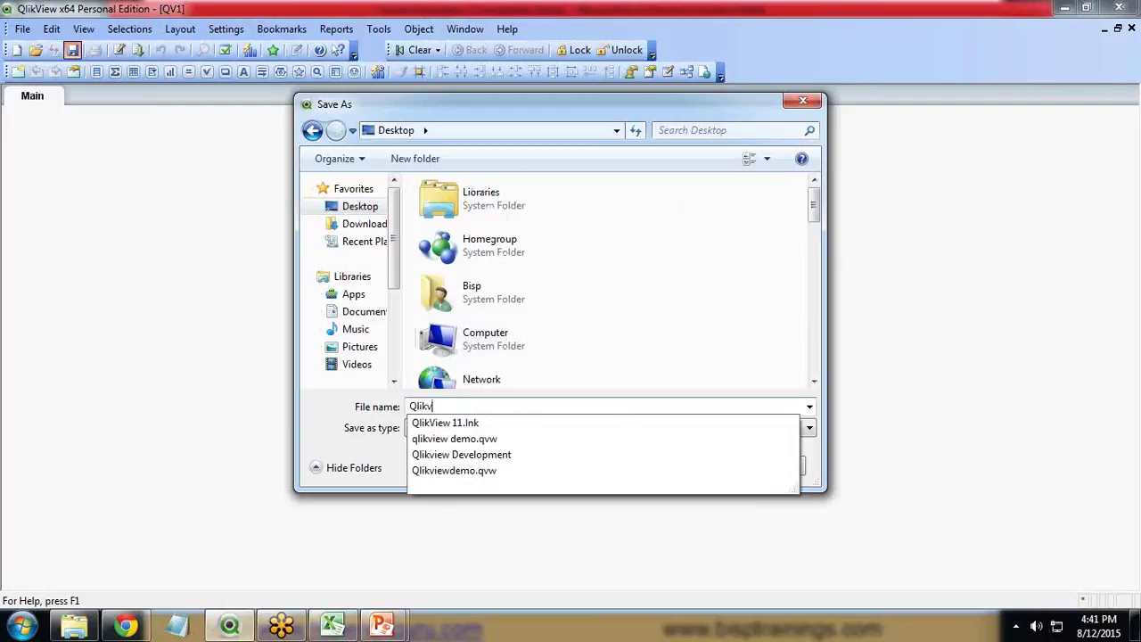
pyautogui.write('iewdemo')
pyautogui.press('Return')
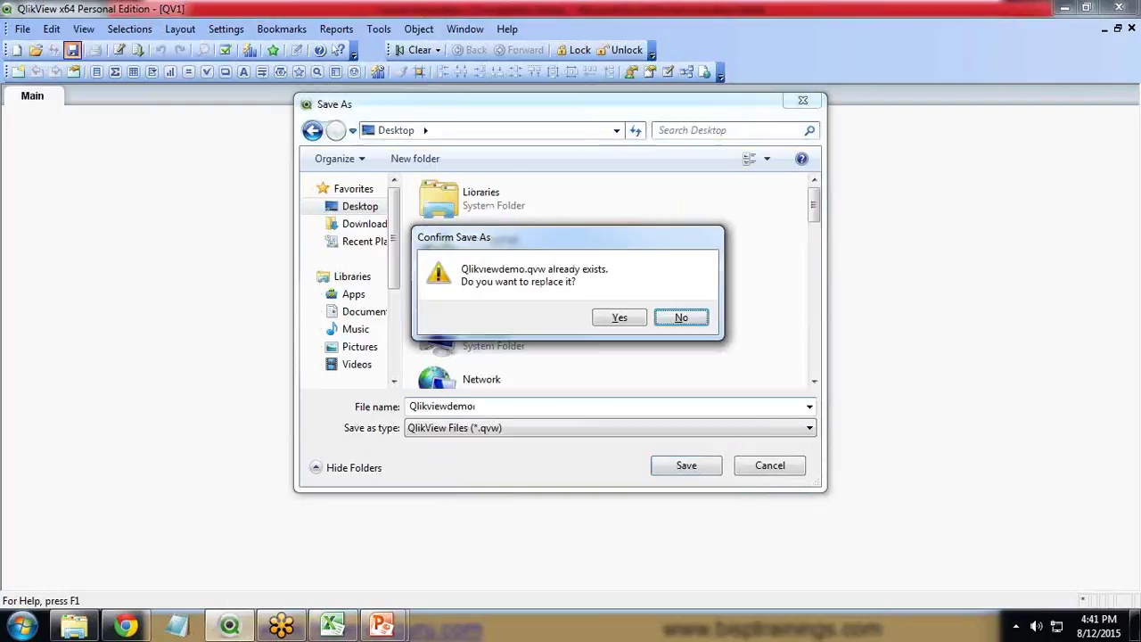
pyautogui.click(617, 321)
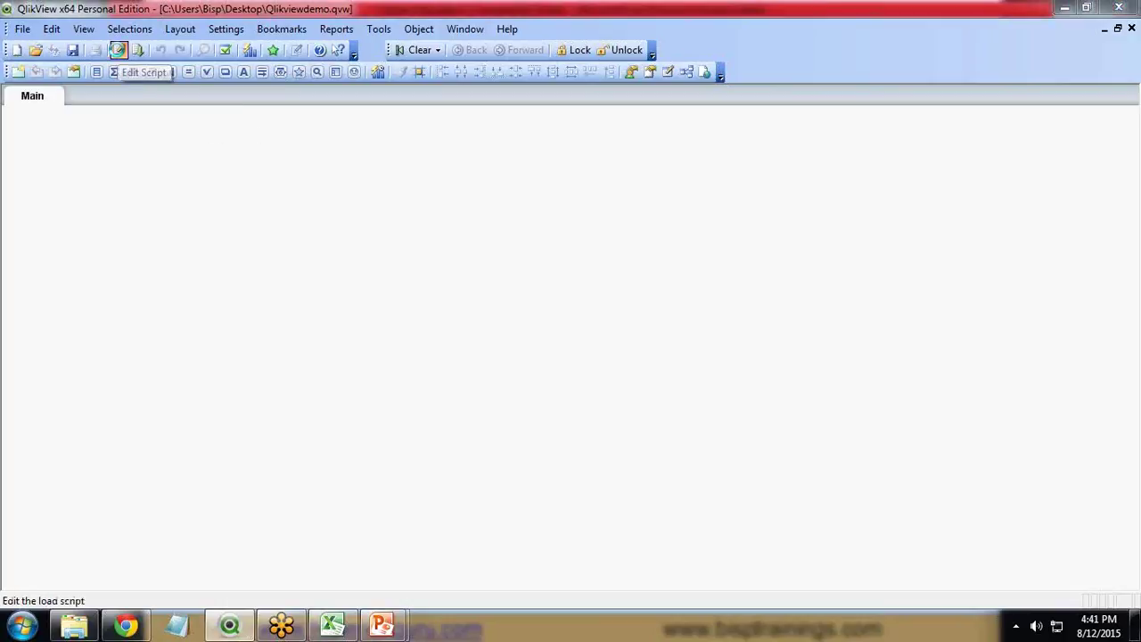
pyautogui.click(118, 51)
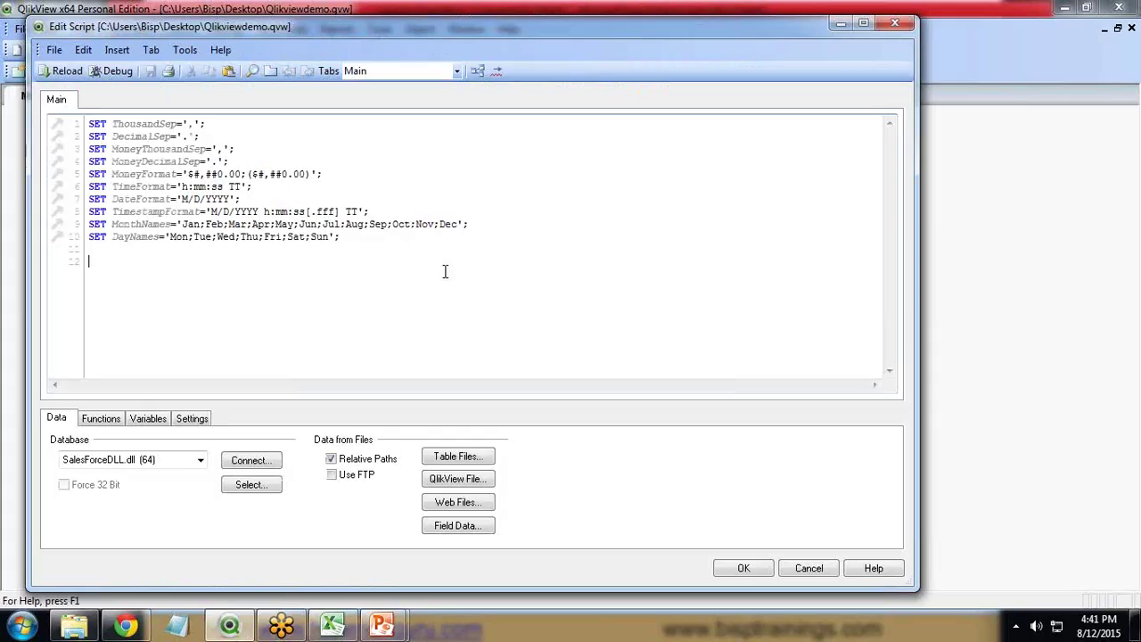
# Step: Choose the Country Population workbook on the Desktop as the table file to load
pyautogui.click(457, 456)
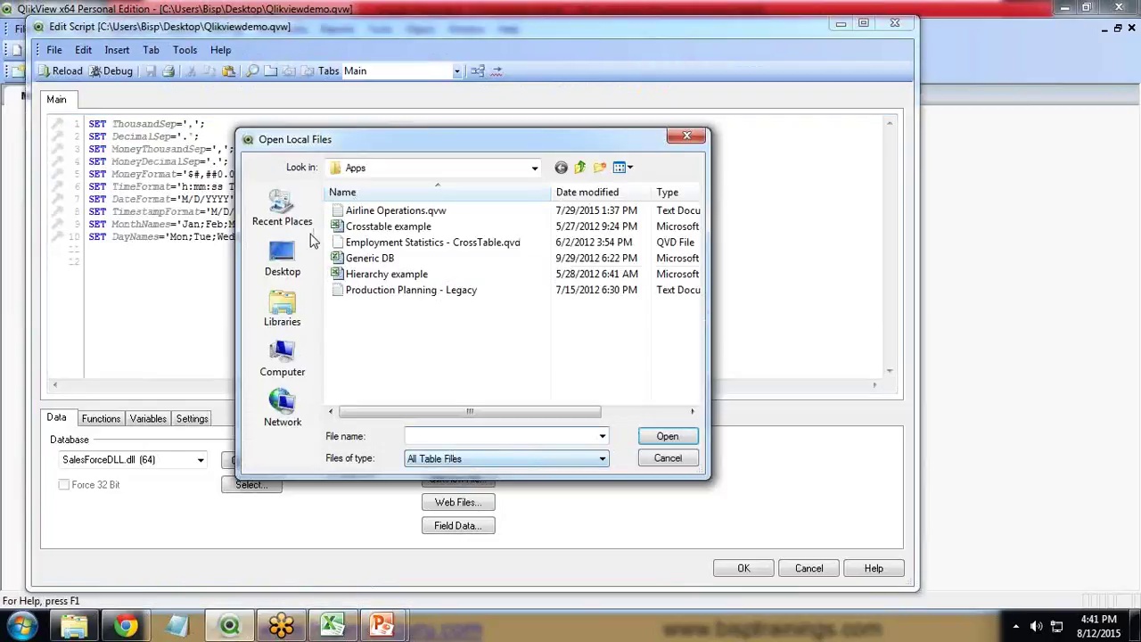
pyautogui.click(281, 258)
pyautogui.moveTo(695, 280); pyautogui.dragTo(696, 346)
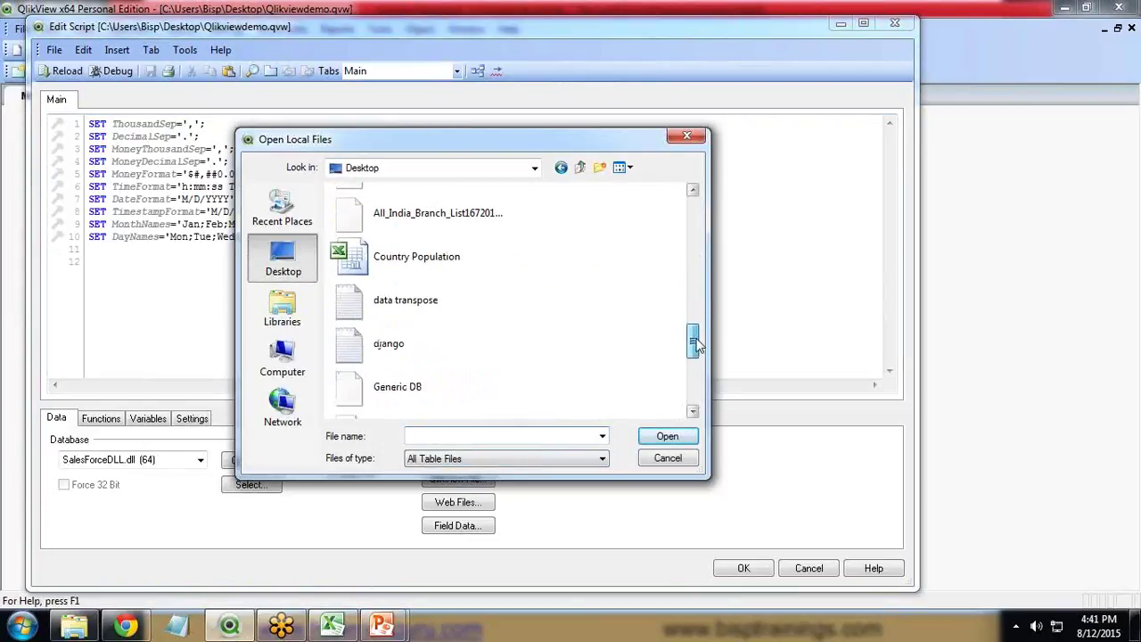
pyautogui.click(403, 255)
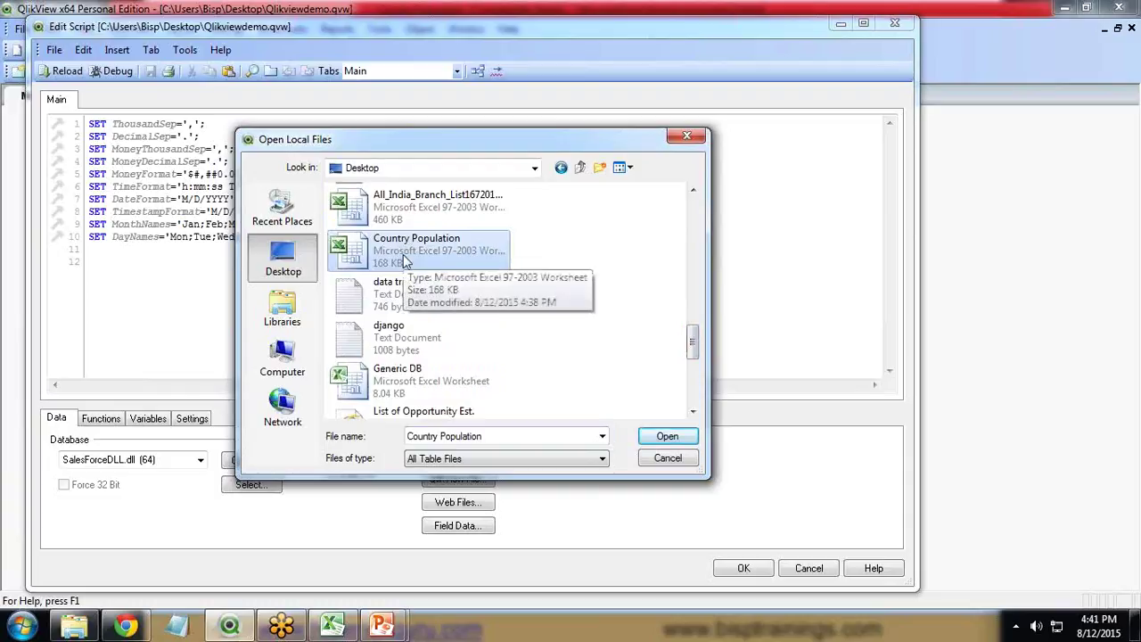
pyautogui.click(668, 437)
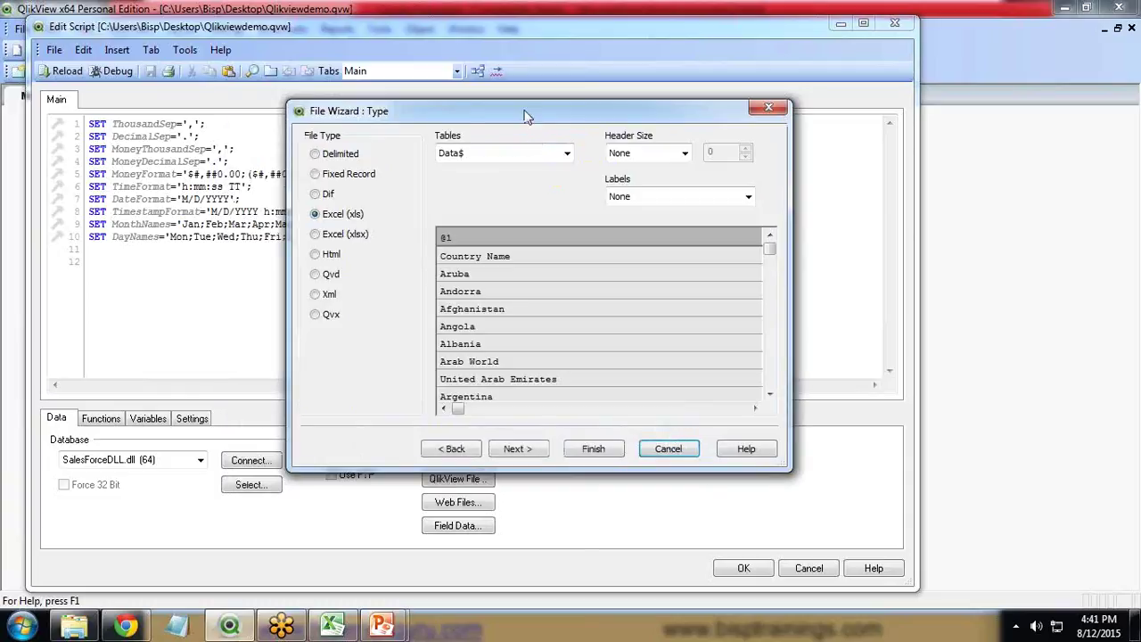
# Step: Use the Data$ sheet as the source with Embedded Labels from the first row
pyautogui.moveTo(526, 116); pyautogui.dragTo(383, 132)
pyautogui.click(424, 170)
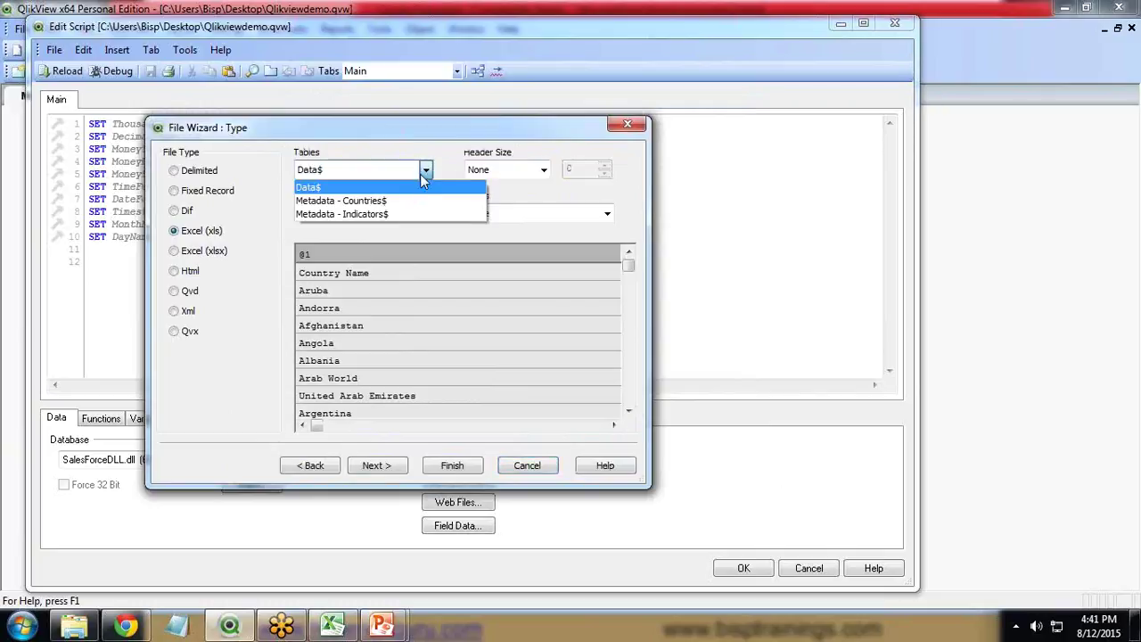
pyautogui.click(401, 188)
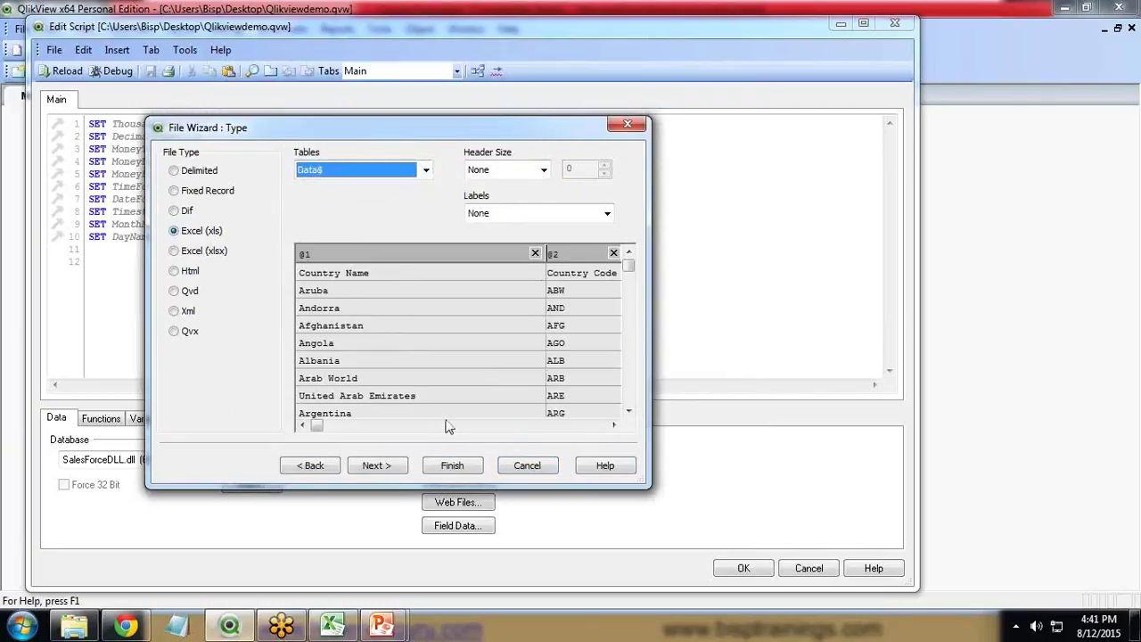
pyautogui.moveTo(317, 426)
pyautogui.mouseDown()
pyautogui.moveTo(331, 425)
pyautogui.moveTo(298, 426)
pyautogui.mouseUp()
pyautogui.click(308, 255)
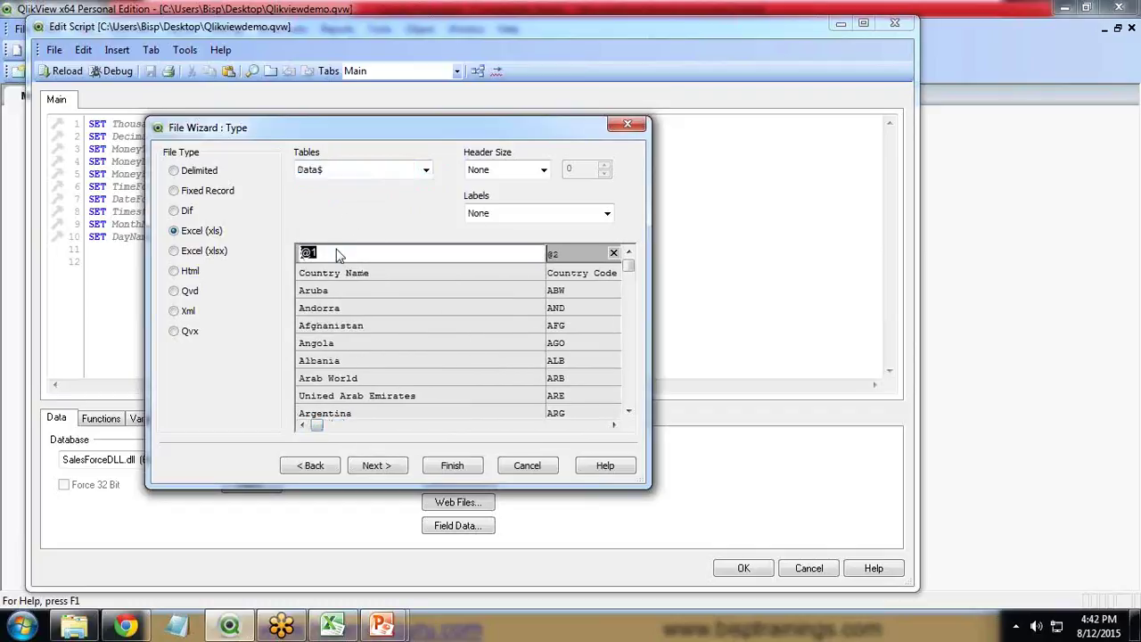
pyautogui.click(535, 214)
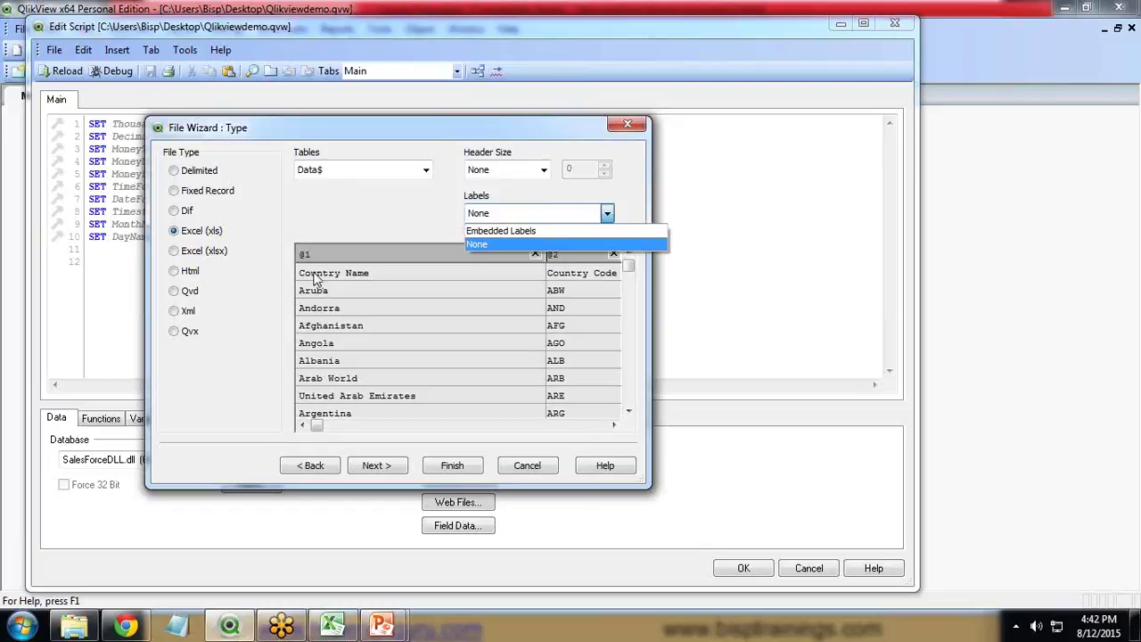
pyautogui.click(528, 235)
pyautogui.click(529, 237)
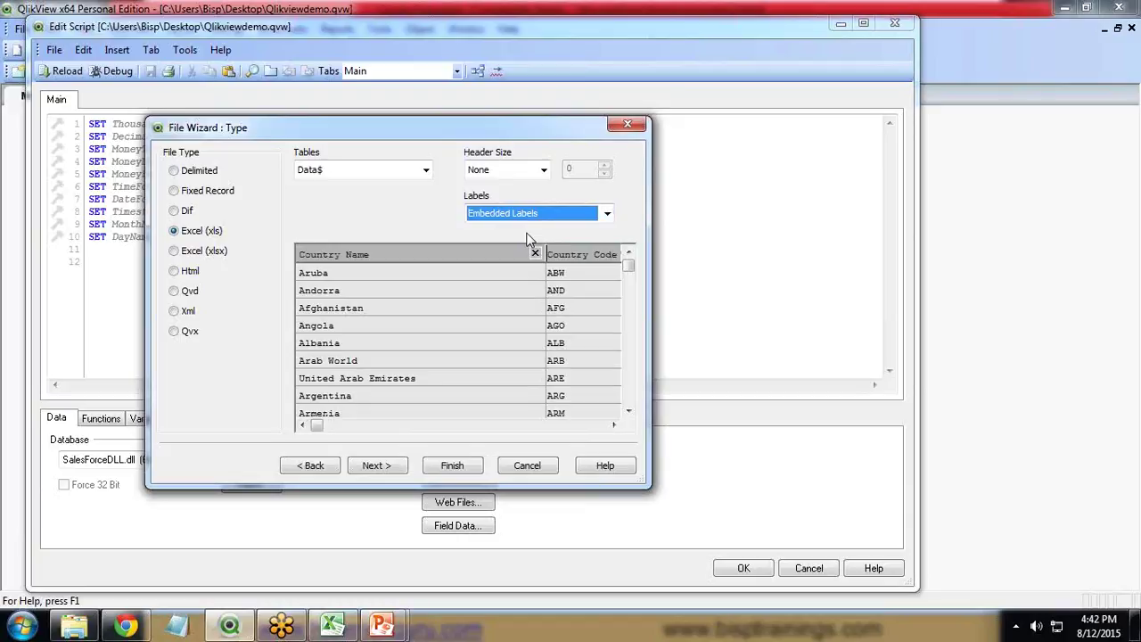
# Step: Skip the transform step and open the Crosstable settings on the Options page
pyautogui.click(378, 467)
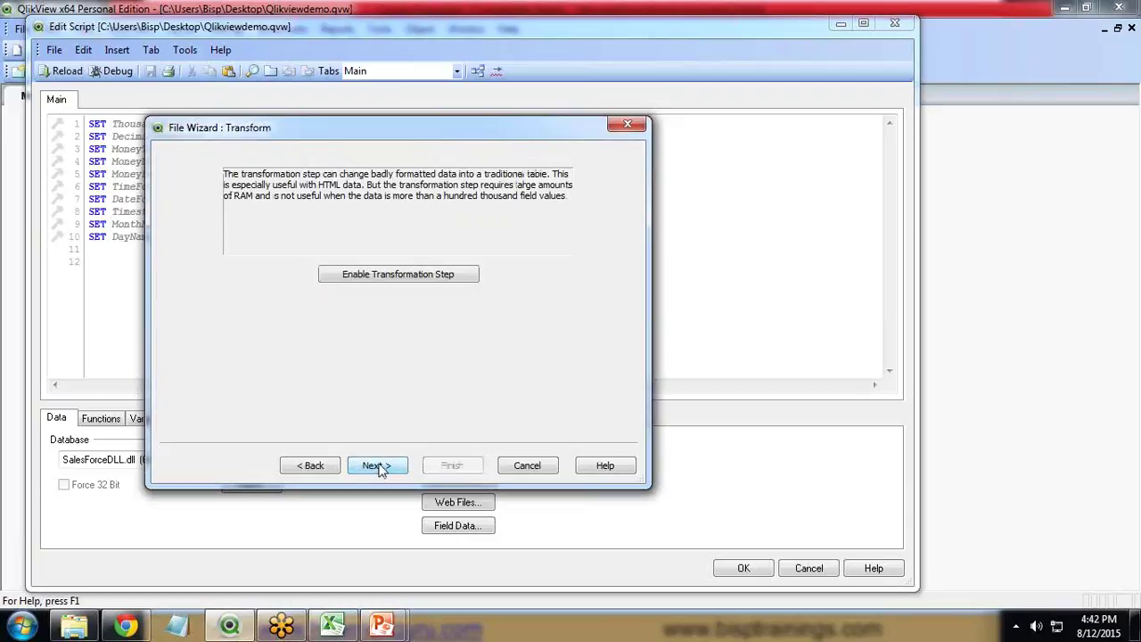
pyautogui.click(378, 470)
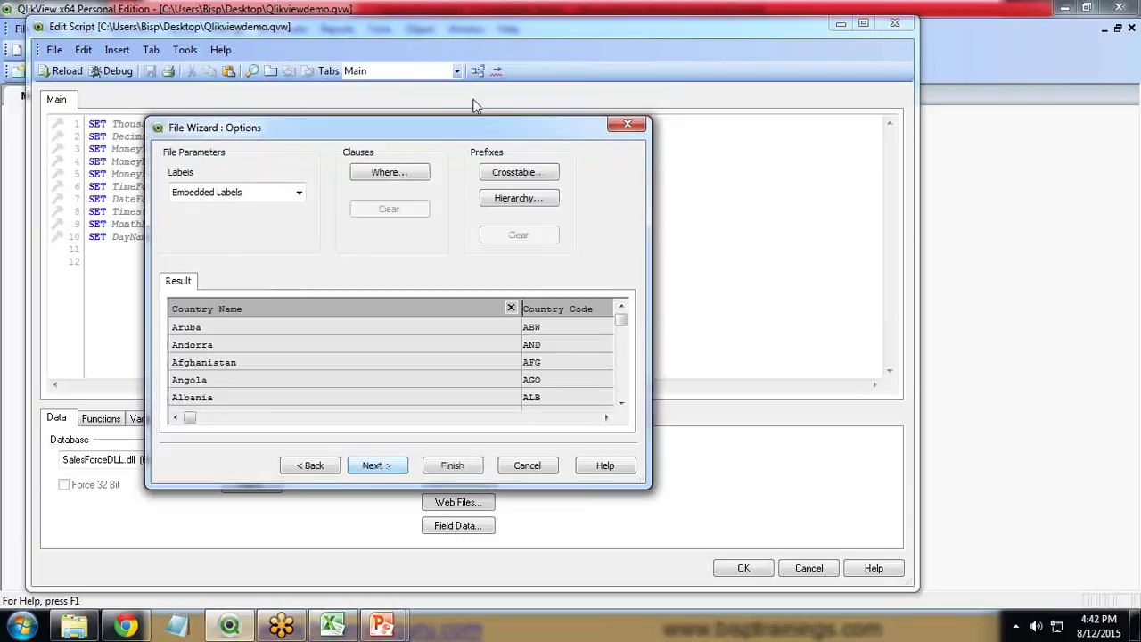
pyautogui.moveTo(447, 135); pyautogui.dragTo(501, 152)
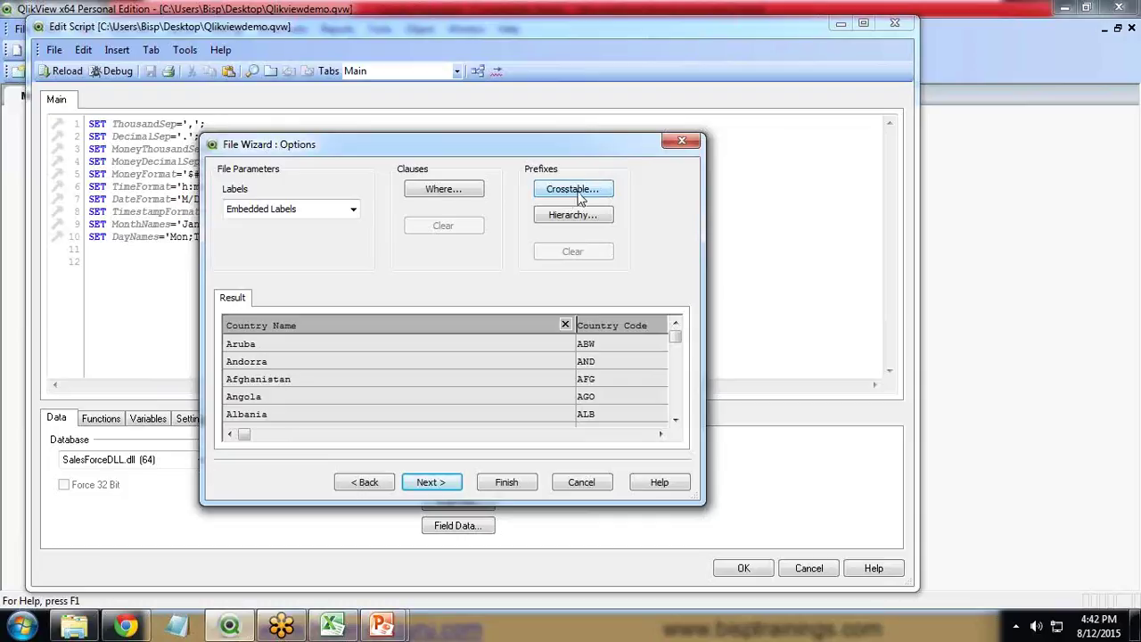
pyautogui.click(578, 190)
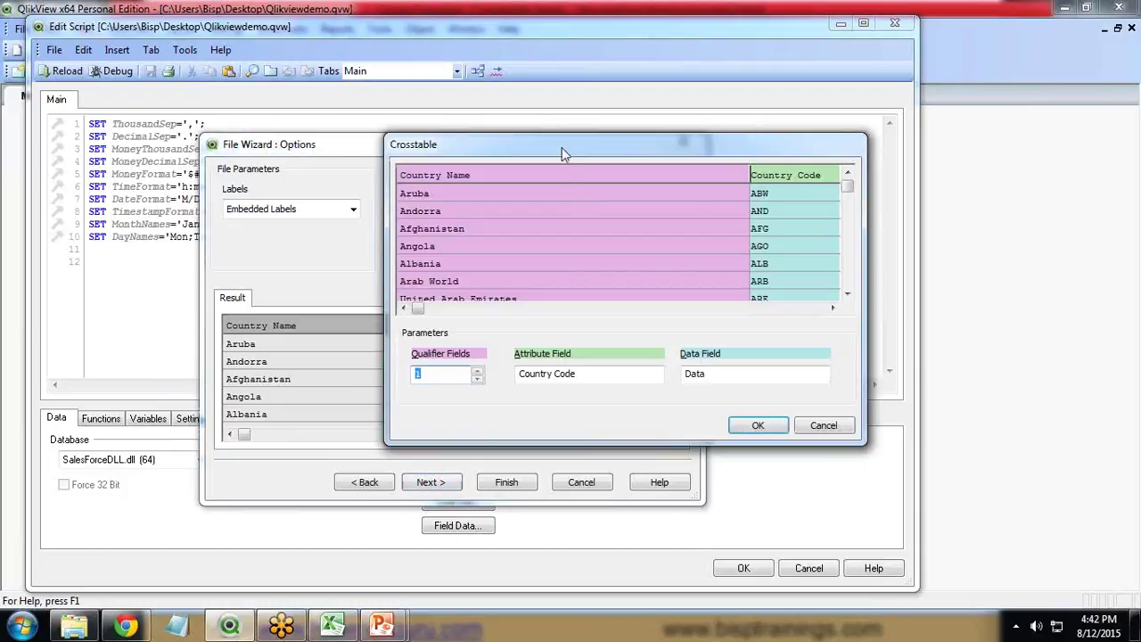
# Step: Set 2 qualifier fields and rename the attribute field to Year
pyautogui.moveTo(565, 153); pyautogui.dragTo(336, 228)
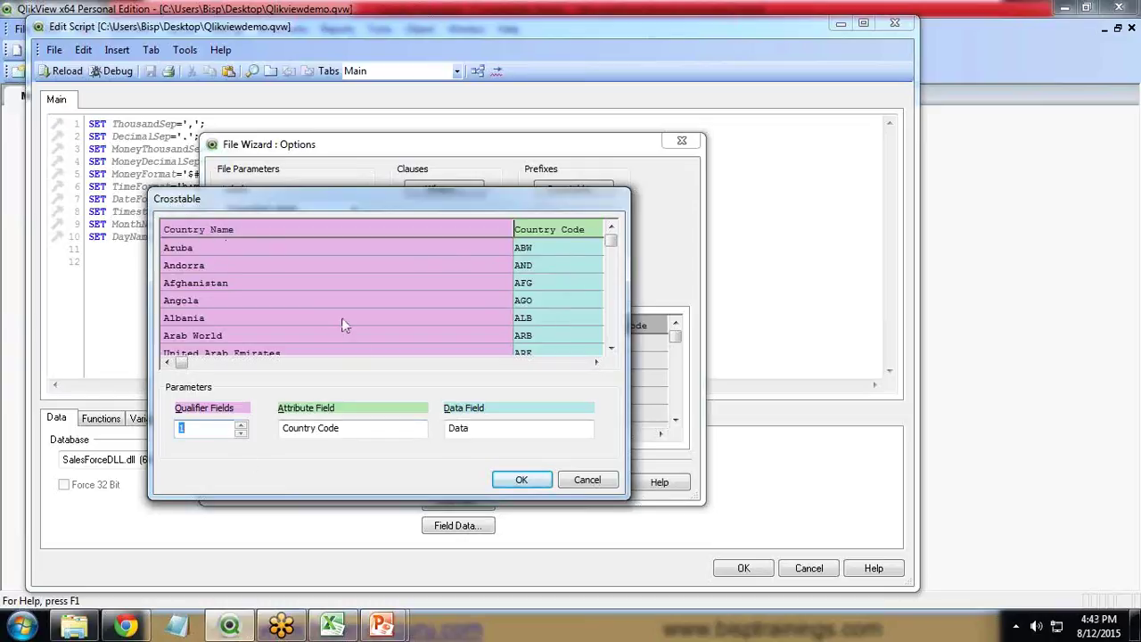
pyautogui.click(240, 426)
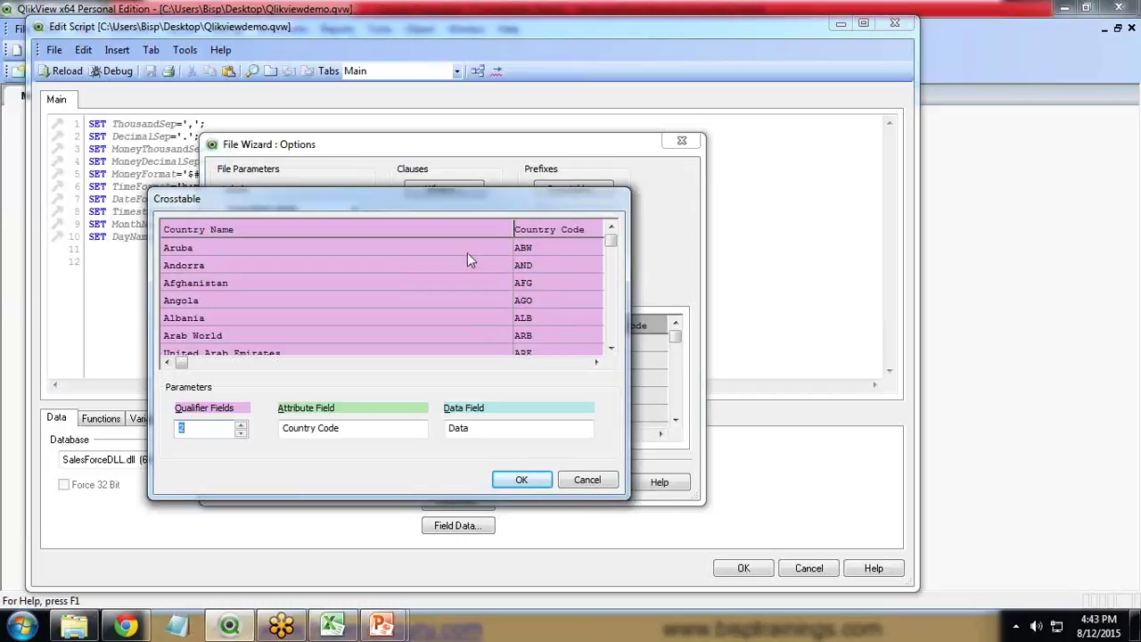
pyautogui.click(597, 364)
pyautogui.click(598, 364)
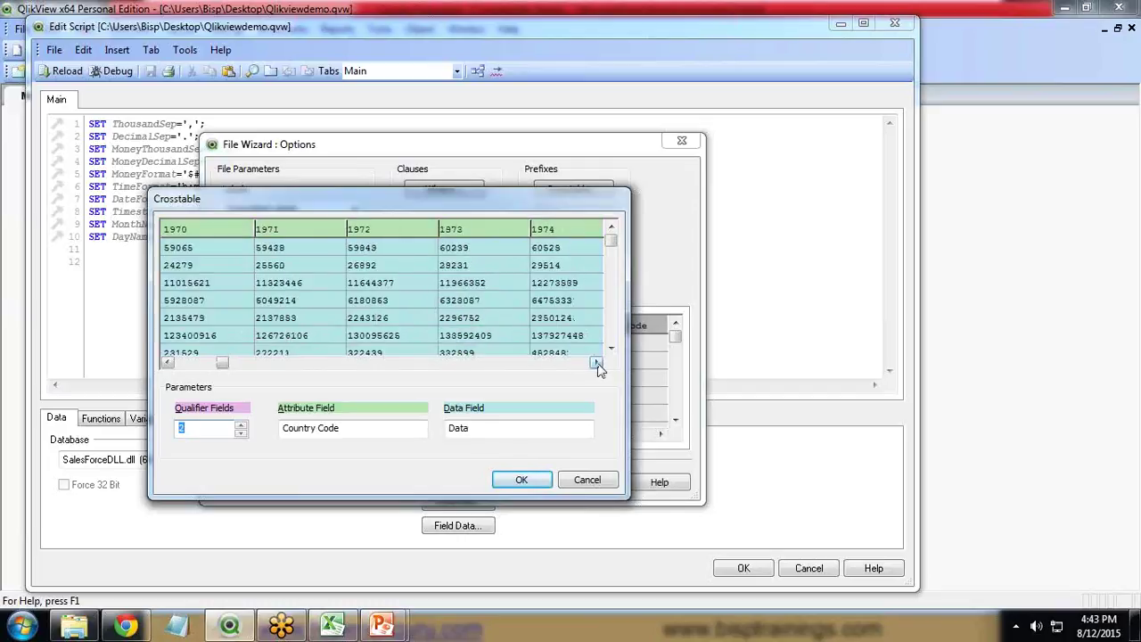
pyautogui.click(169, 364)
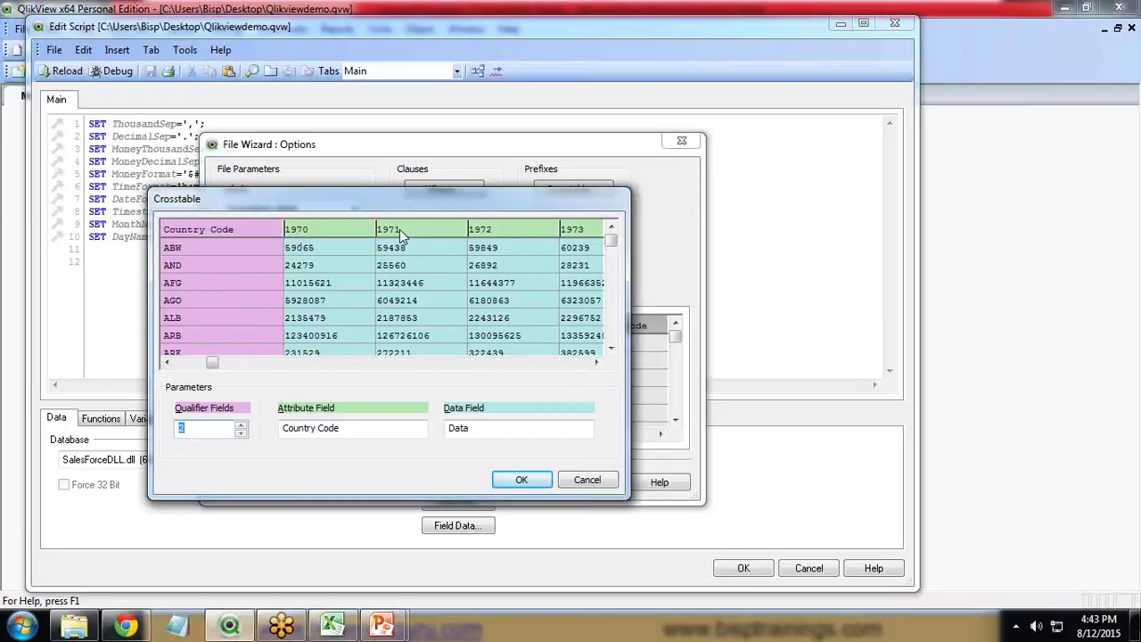
pyautogui.doubleClick(328, 428)
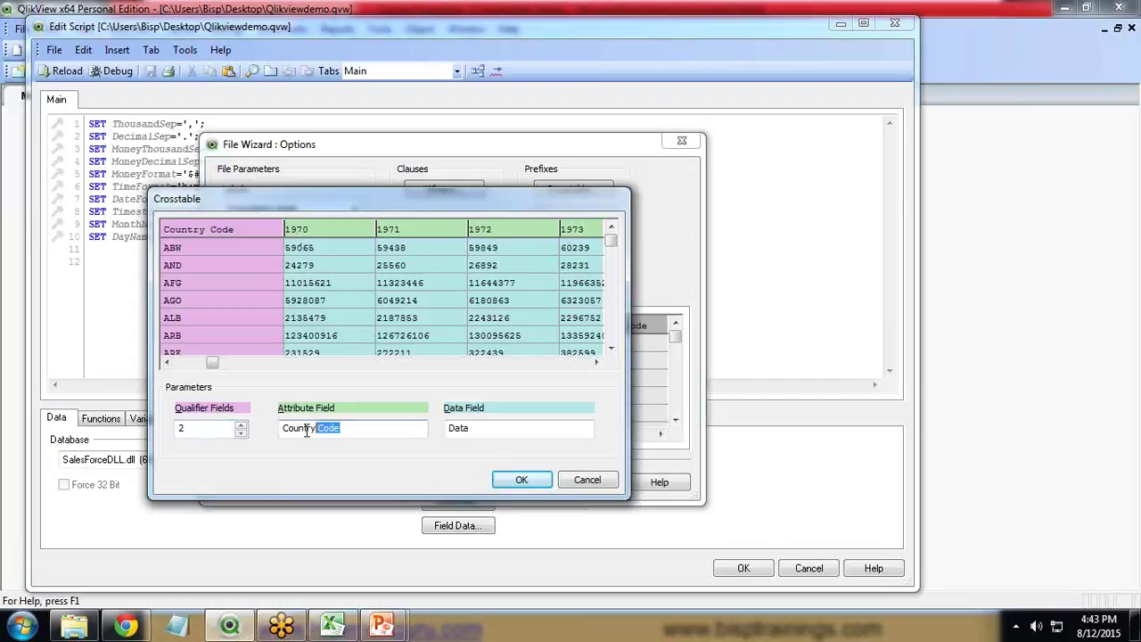
pyautogui.moveTo(307, 432); pyautogui.dragTo(277, 431)
pyautogui.write('Year')
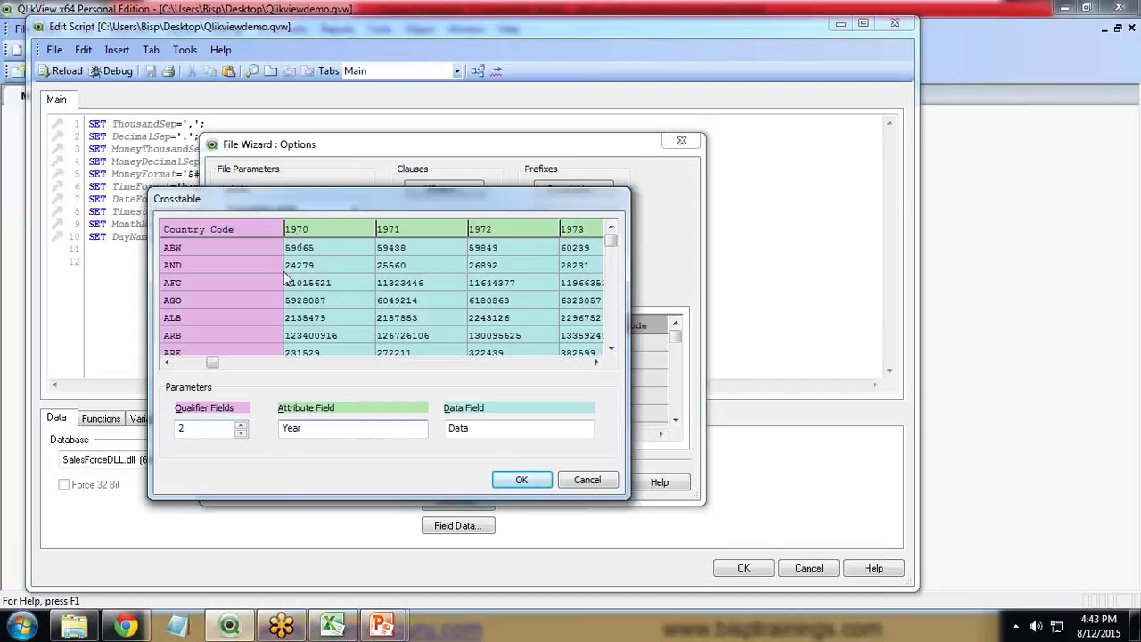
# Step: Keep Data as the data field name, apply the crosstable, and switch to Excel
pyautogui.doubleClick(464, 422)
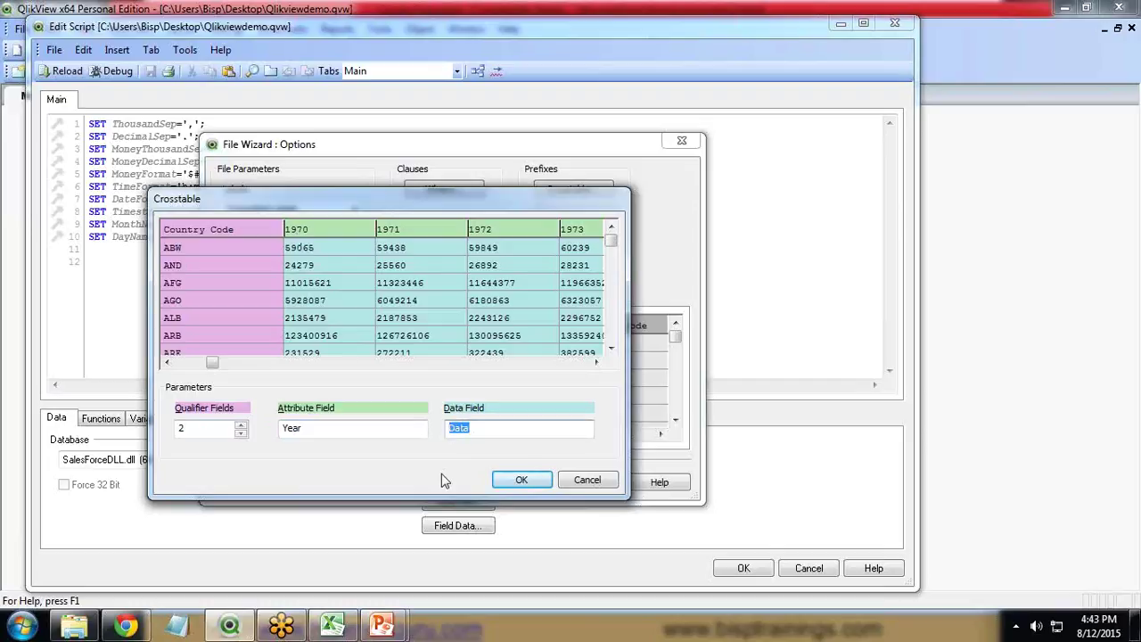
pyautogui.moveTo(377, 205); pyautogui.dragTo(480, 281)
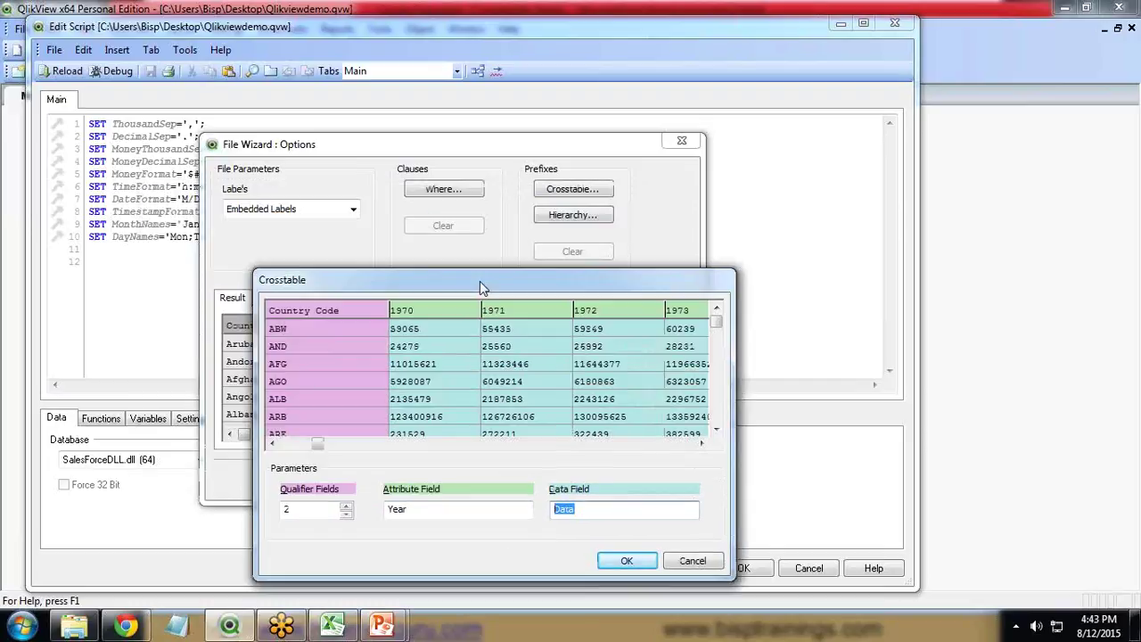
pyautogui.click(627, 563)
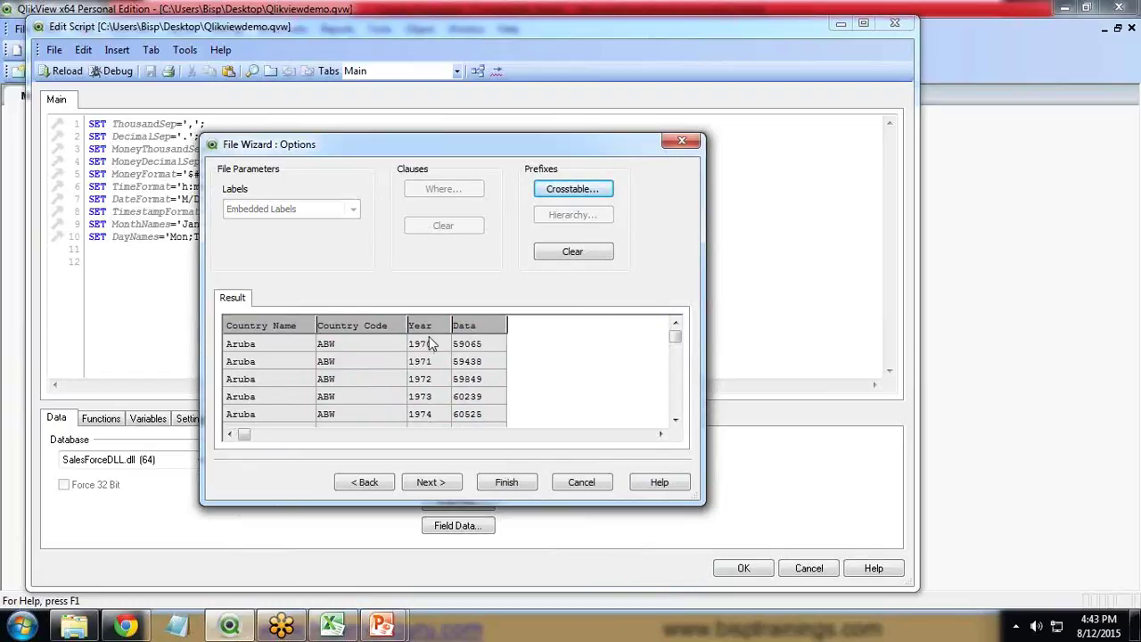
pyautogui.click(332, 625)
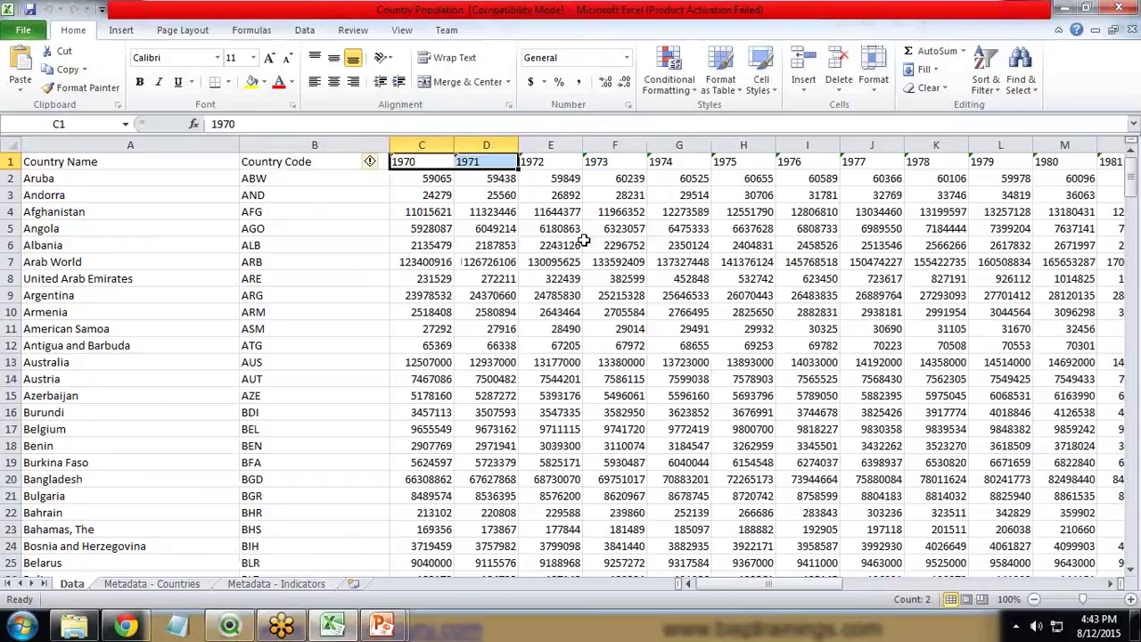
# Step: Return to QlikView's File Wizard preview showing Aruba by Year with Data values
pyautogui.click(229, 626)
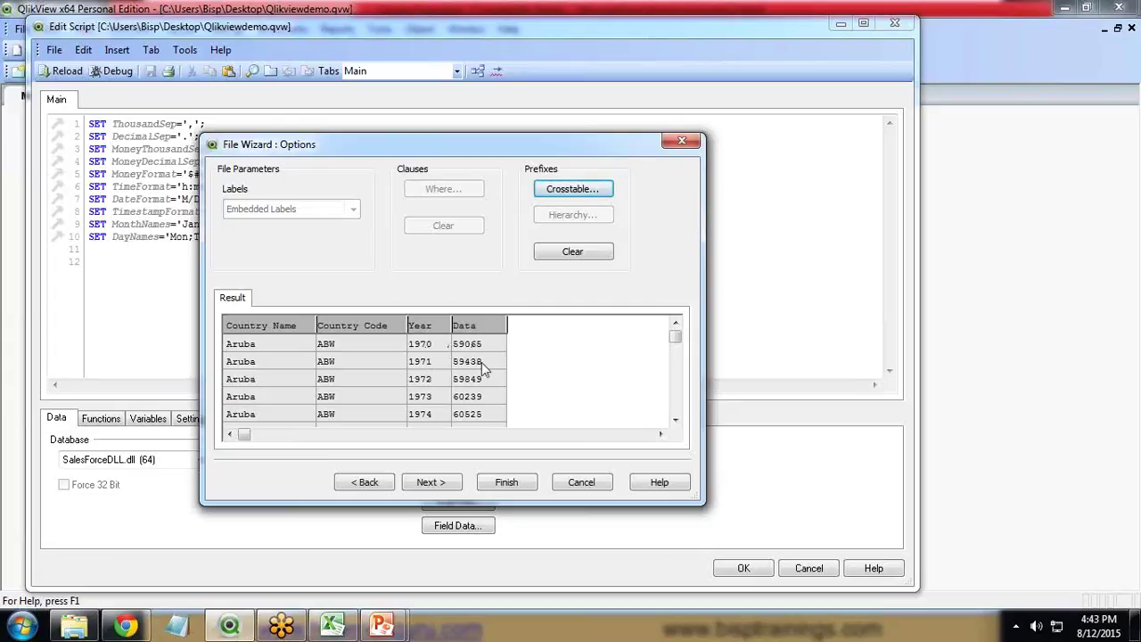
# Step: Finish the wizard and review the inserted CrossTable(Year, Data, 2) load statement
pyautogui.click(506, 483)
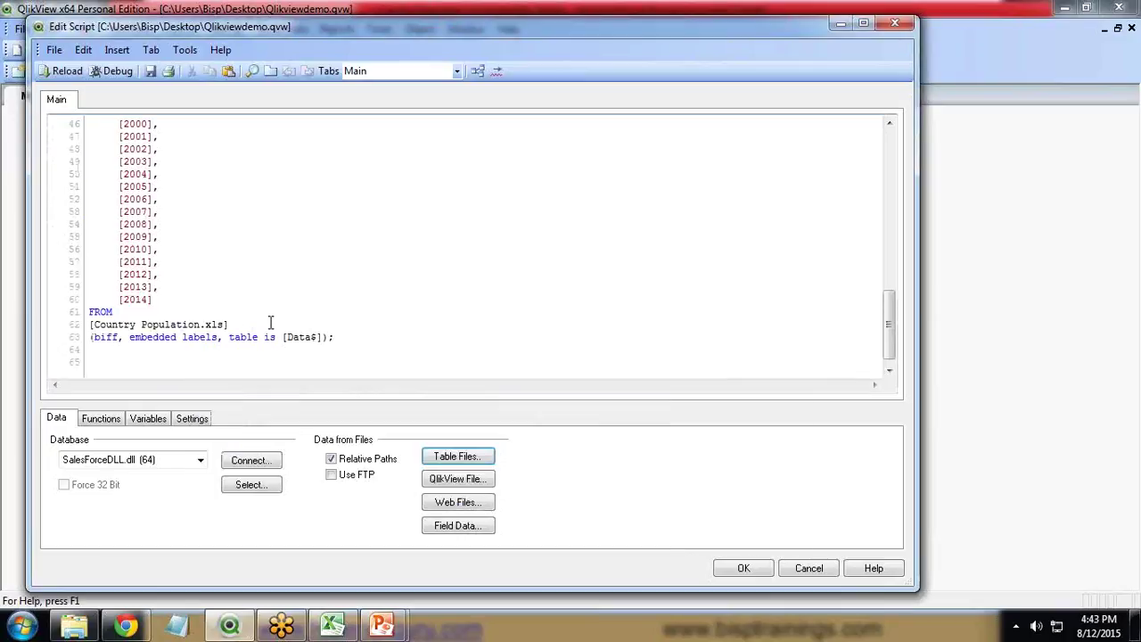
pyautogui.scroll(15, 271, 323)
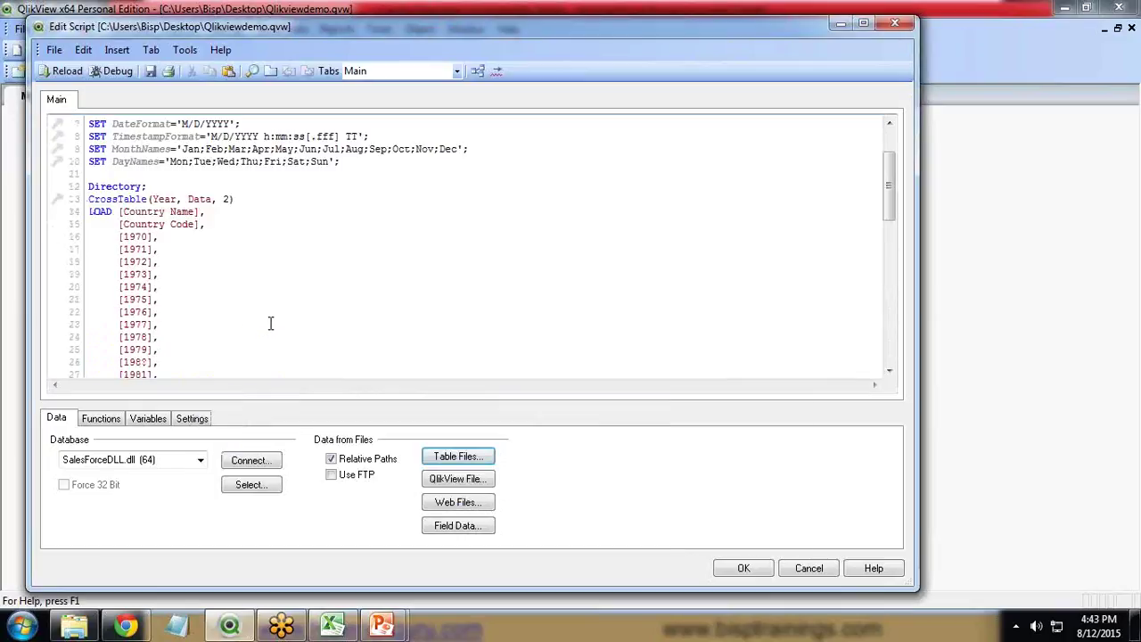
pyautogui.moveTo(89, 187); pyautogui.dragTo(160, 294)
pyautogui.click(224, 303)
pyautogui.scroll(-7, 223, 303)
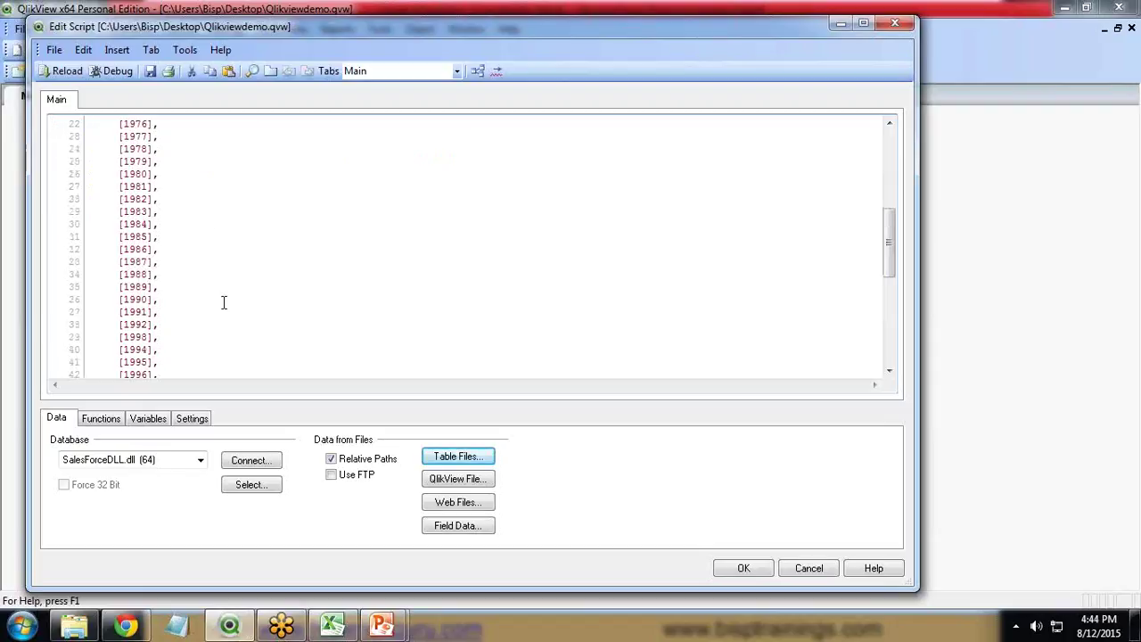
# Step: Save and reload the document, checking the 11,044 lines fetched, then close the report
pyautogui.click(150, 71)
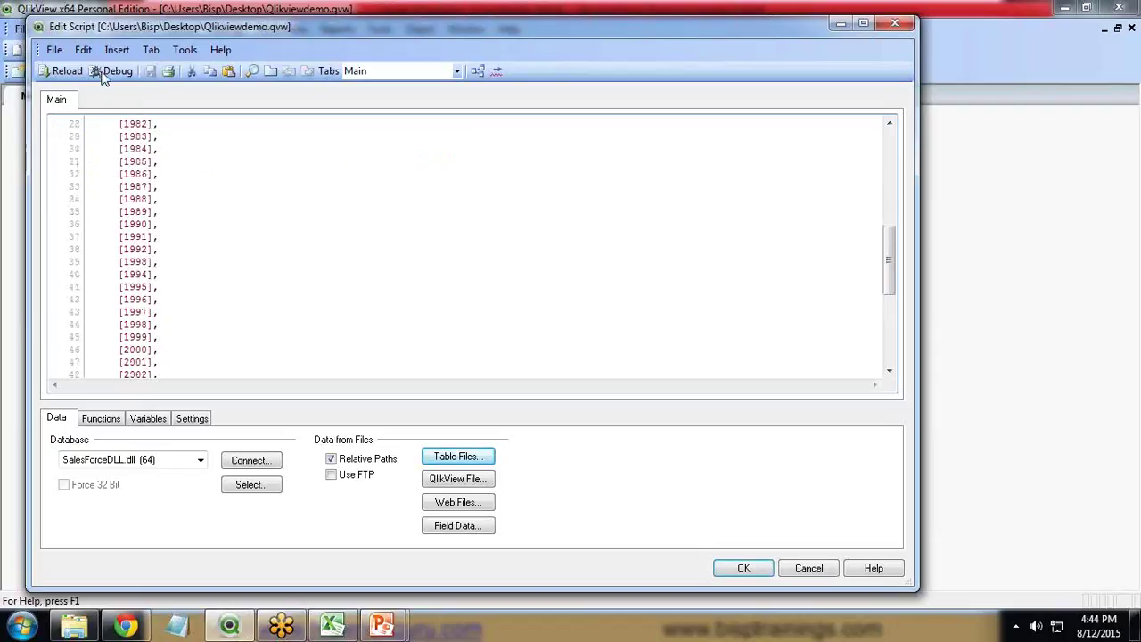
pyautogui.click(55, 78)
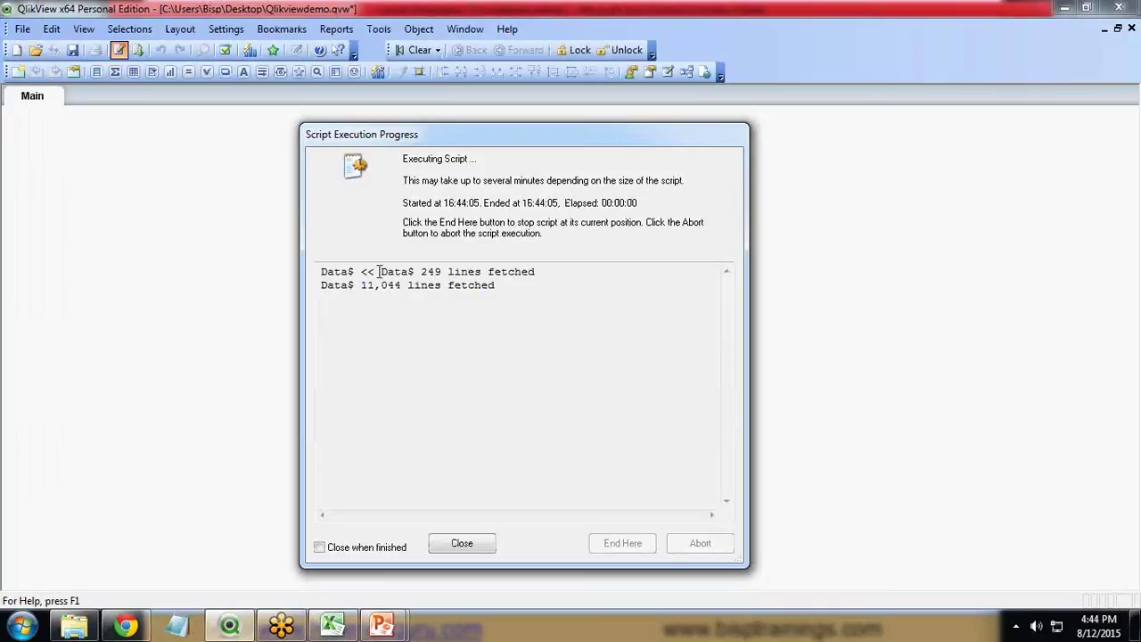
pyautogui.moveTo(386, 272); pyautogui.dragTo(535, 272)
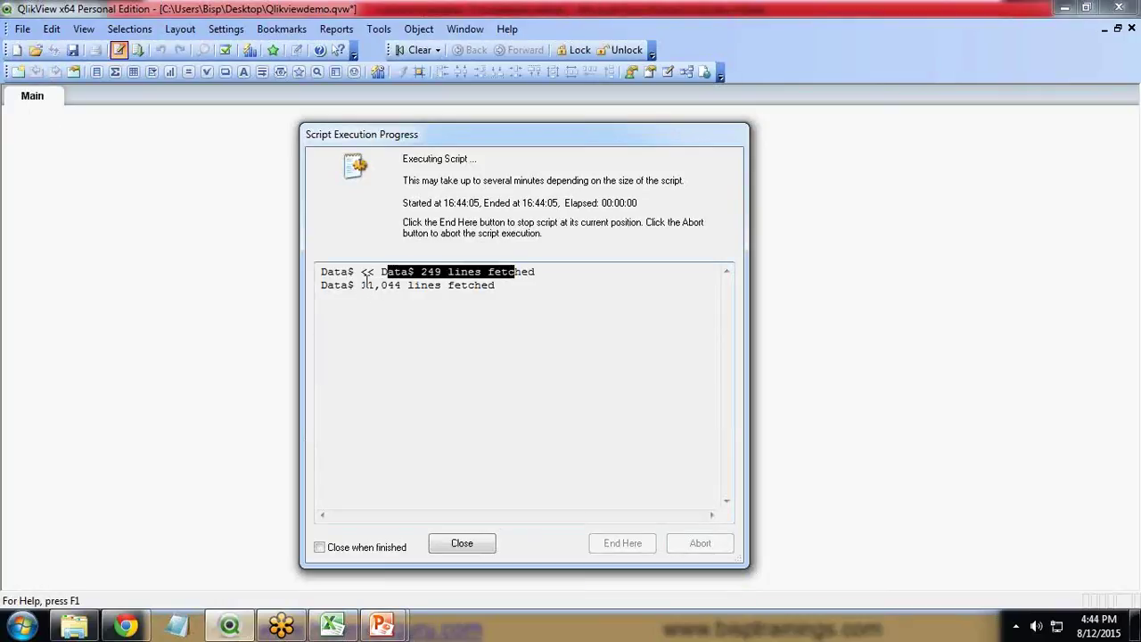
pyautogui.moveTo(362, 285); pyautogui.dragTo(419, 282)
pyautogui.click(419, 316)
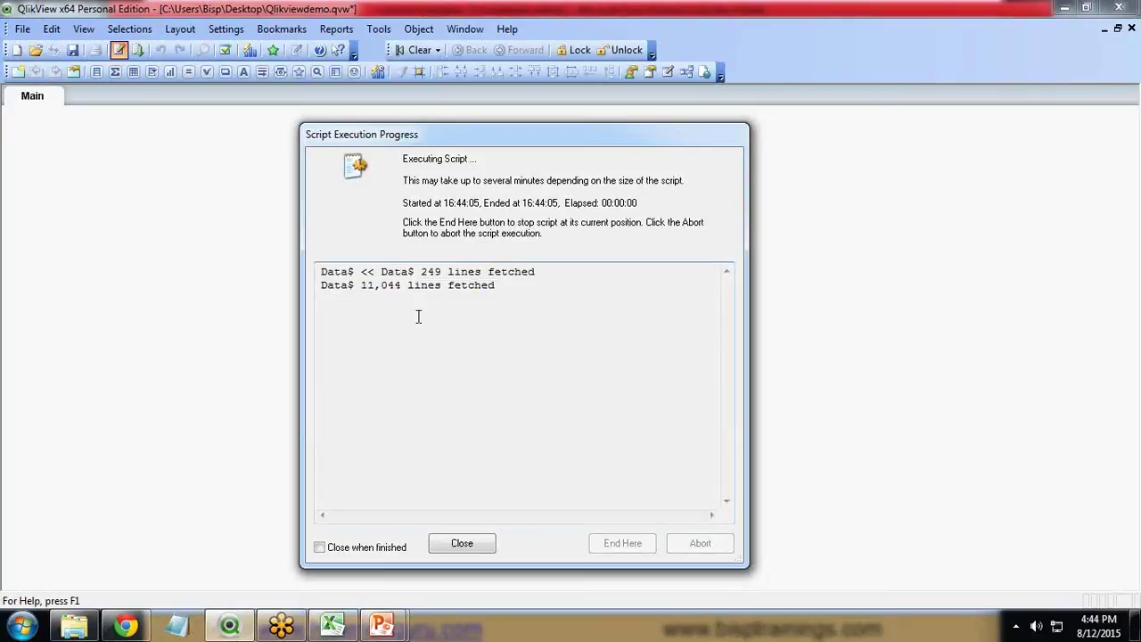
pyautogui.click(469, 544)
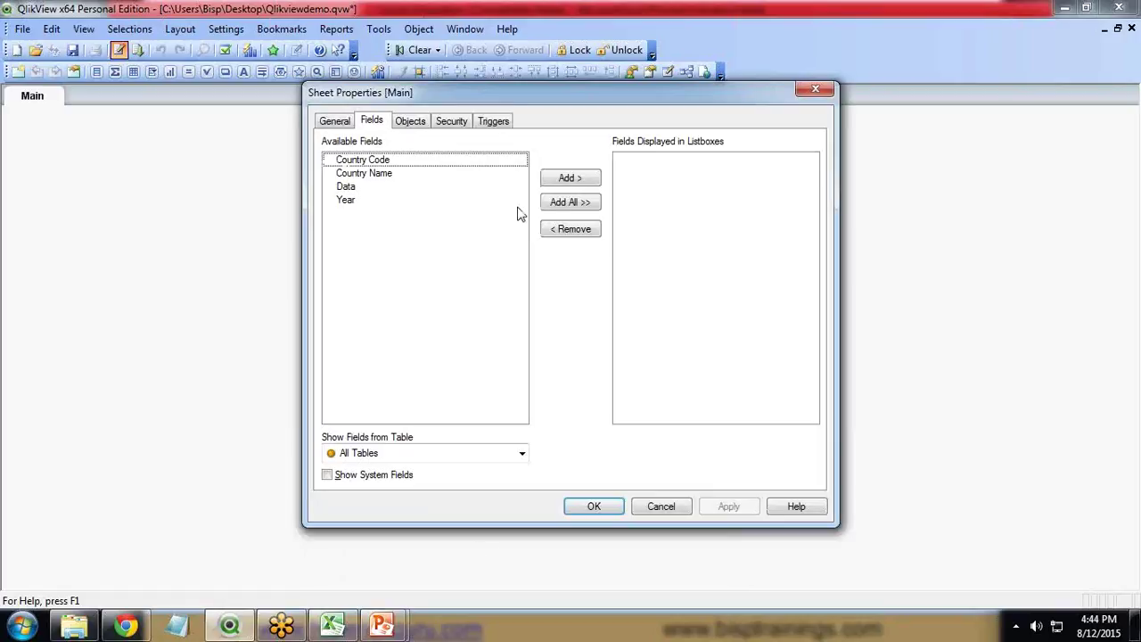
# Step: Add Country Name and Year as list box fields in Sheet Properties and confirm
pyautogui.moveTo(412, 102); pyautogui.dragTo(306, 124)
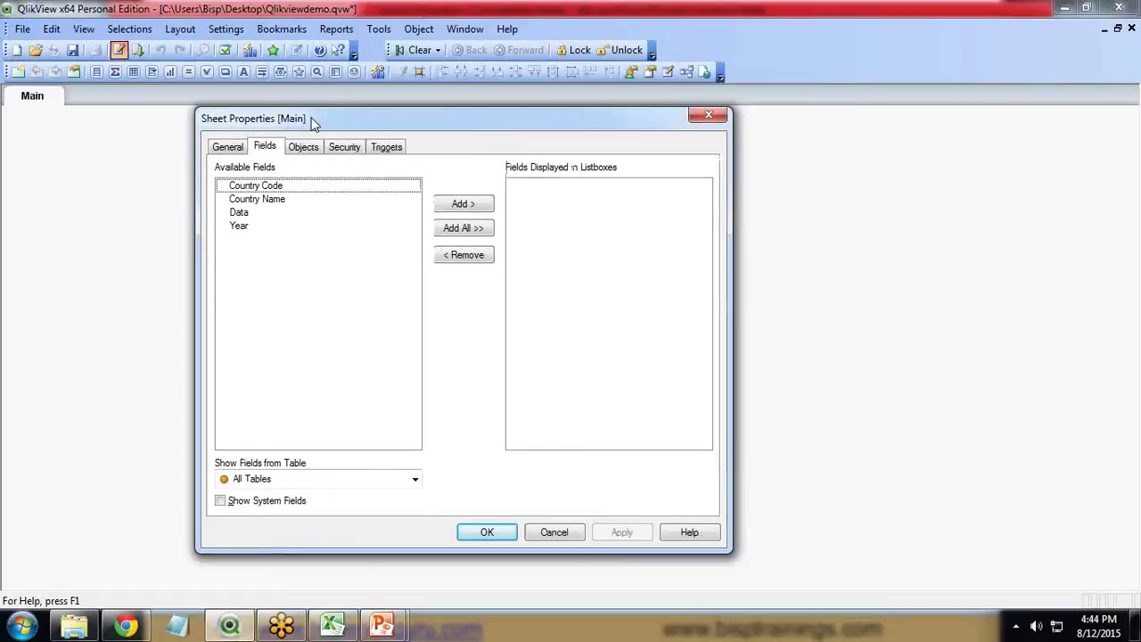
pyautogui.click(259, 200)
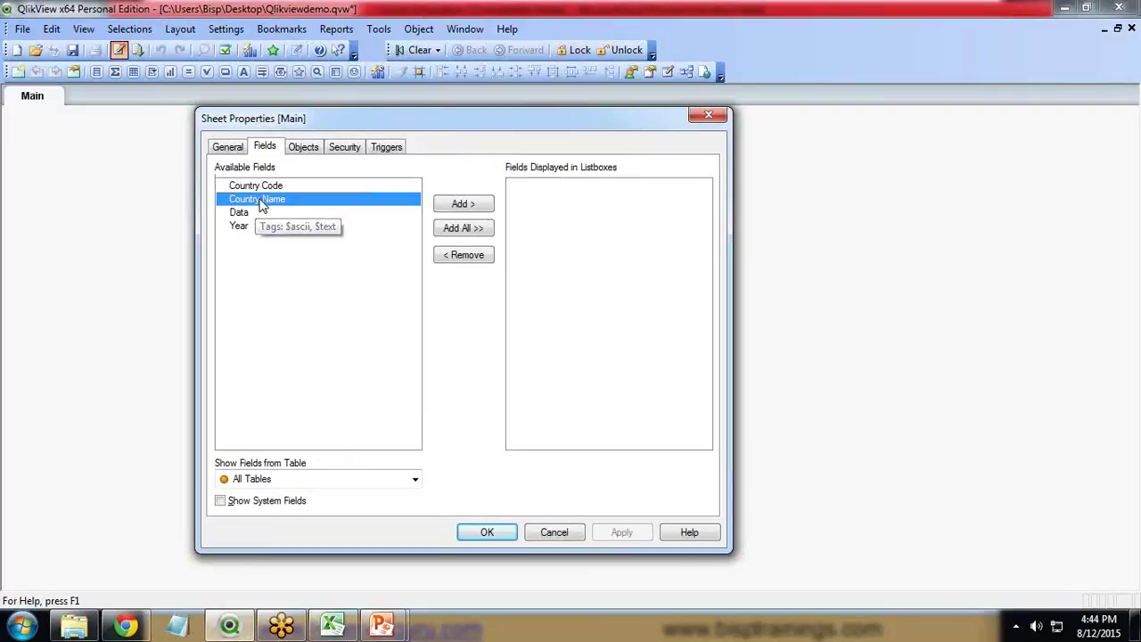
pyautogui.click(464, 204)
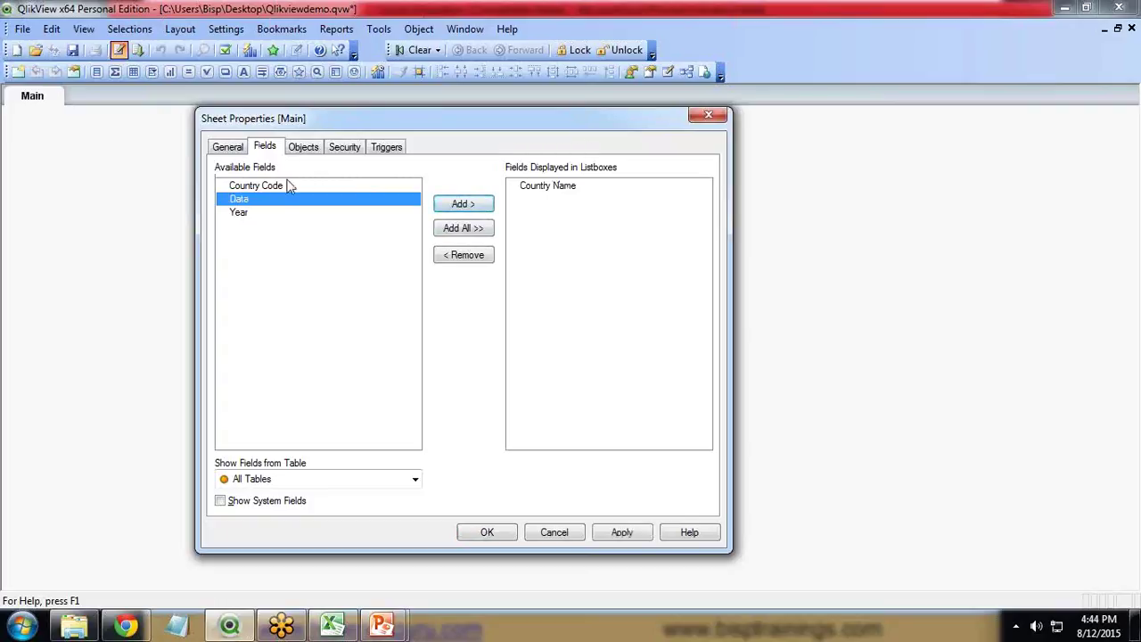
pyautogui.click(338, 215)
pyautogui.click(463, 204)
pyautogui.click(490, 532)
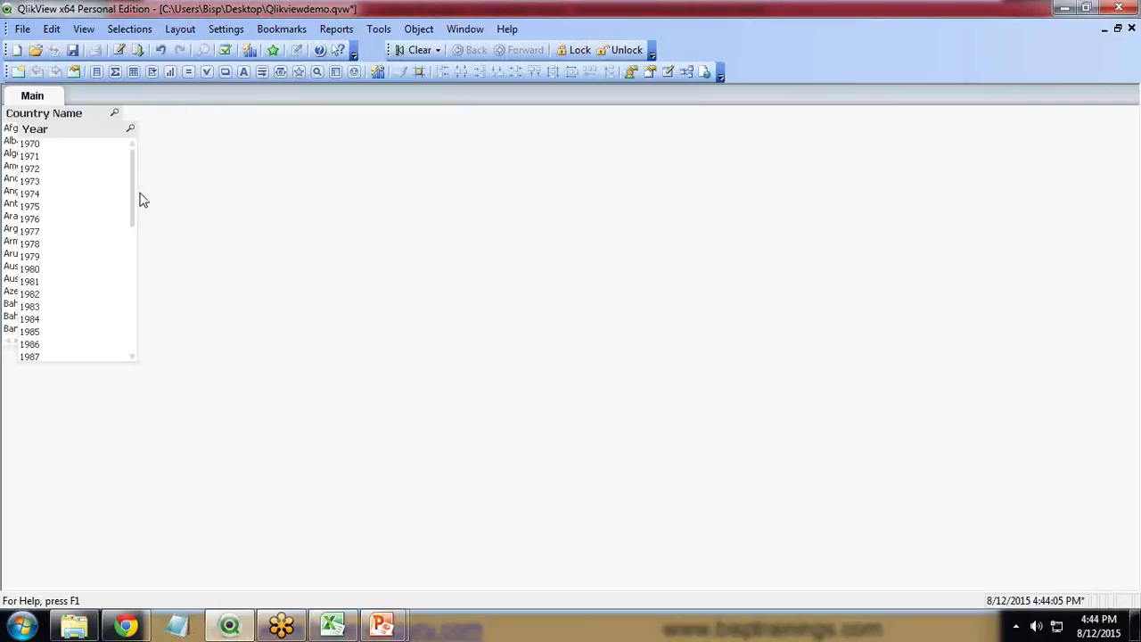
# Step: Drag Country Name to the sheet's left edge and place Year right beside it
pyautogui.moveTo(43, 116); pyautogui.dragTo(248, 138)
pyautogui.moveTo(85, 134); pyautogui.dragTo(392, 148)
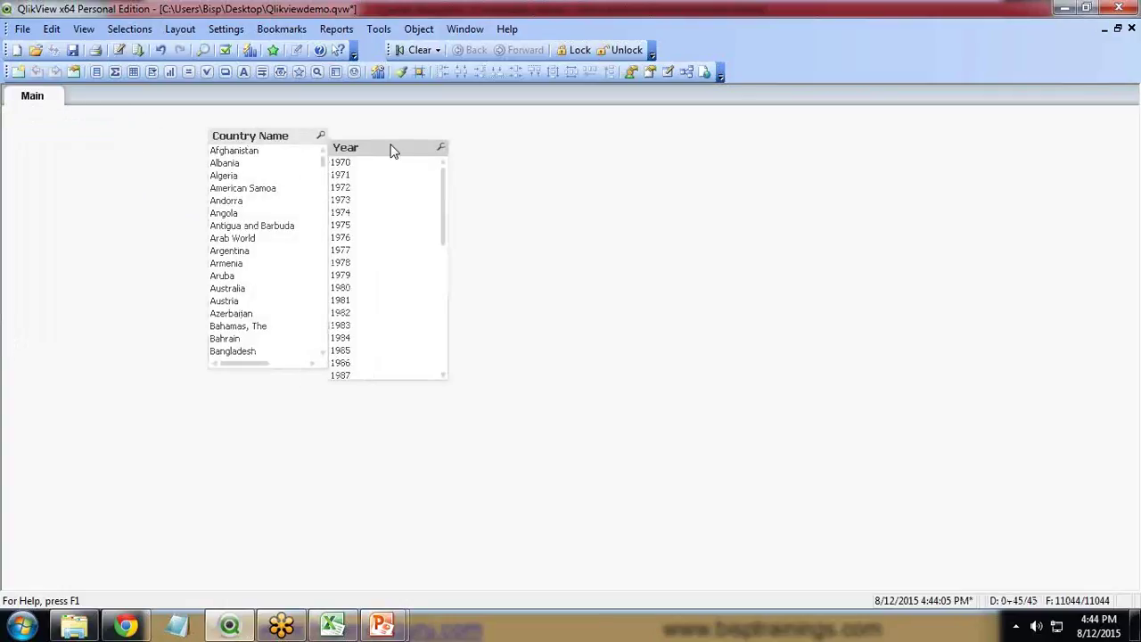
pyautogui.moveTo(282, 135); pyautogui.dragTo(106, 136)
pyautogui.moveTo(382, 147); pyautogui.dragTo(214, 130)
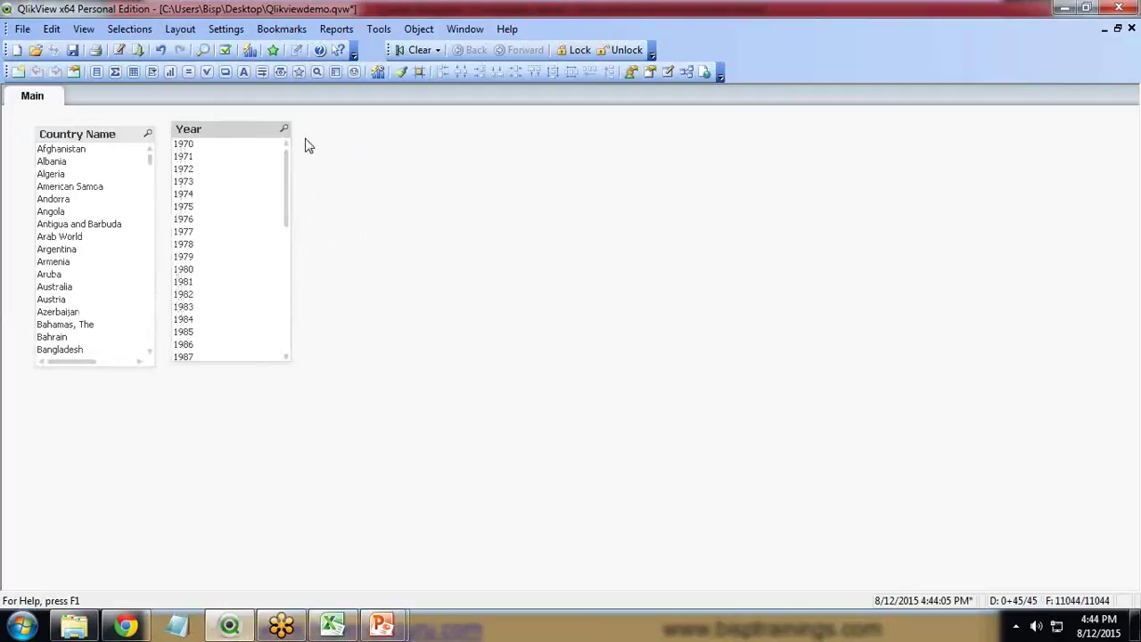